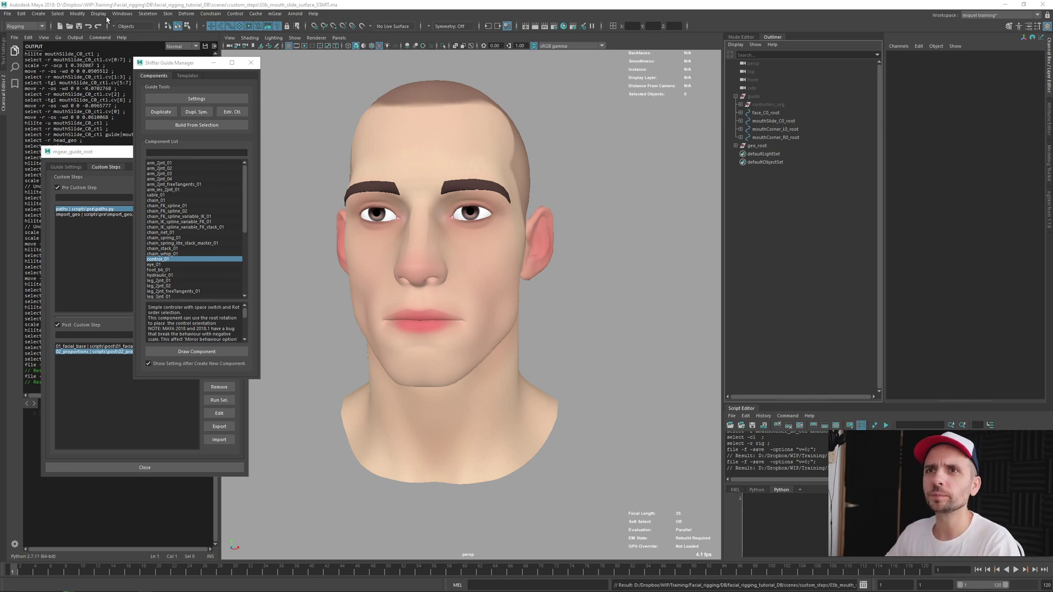
- Open the Create menu to reach the NURBS Primitives submenu
click(45, 16)
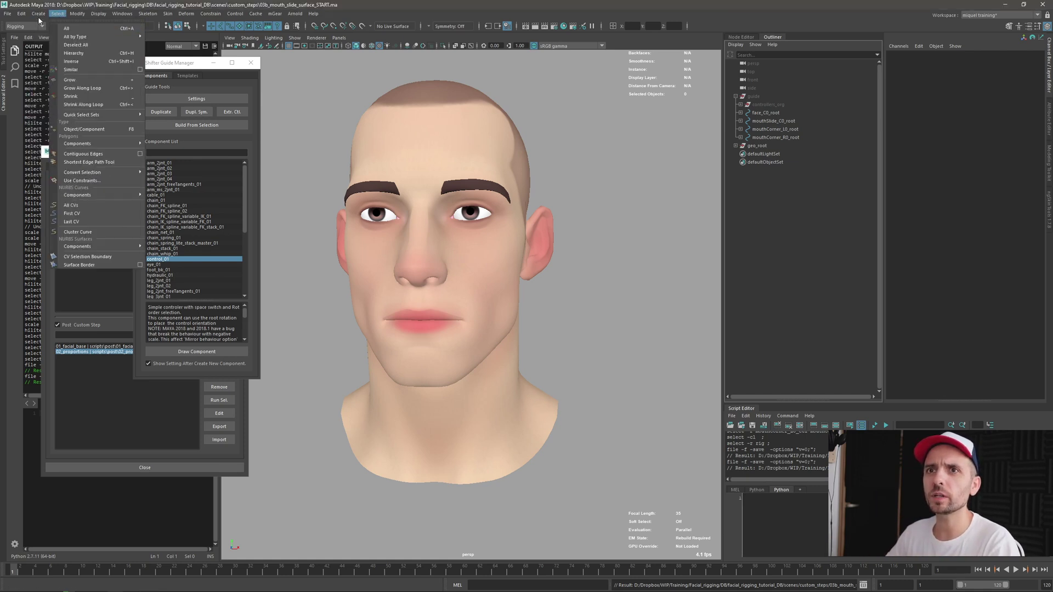
mouse_move(62, 34)
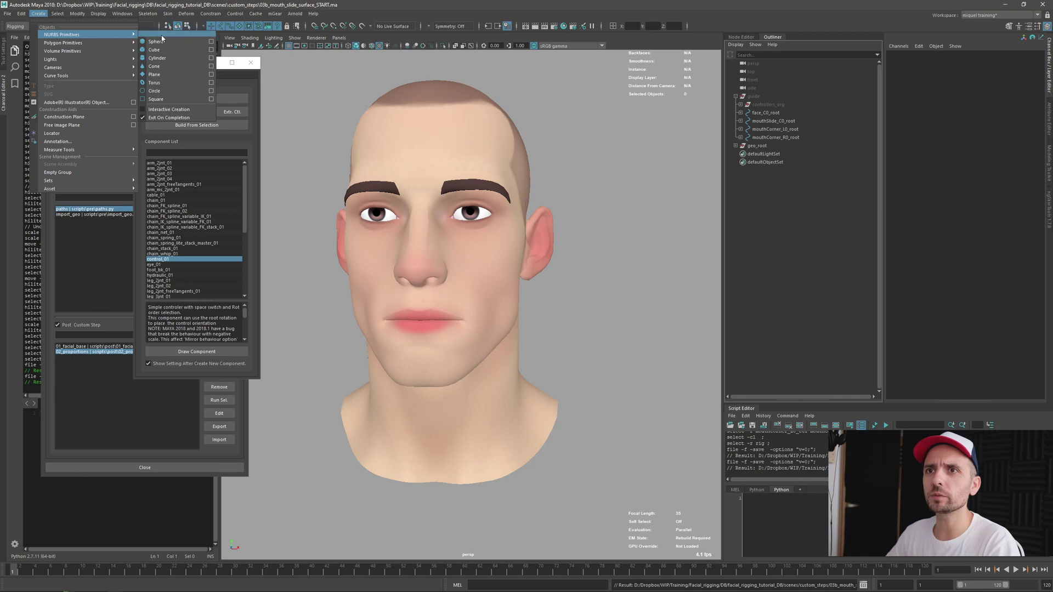
- Create a NURBS plane and raise it to head height
click(169, 75)
scroll(458, 230, down, 6)
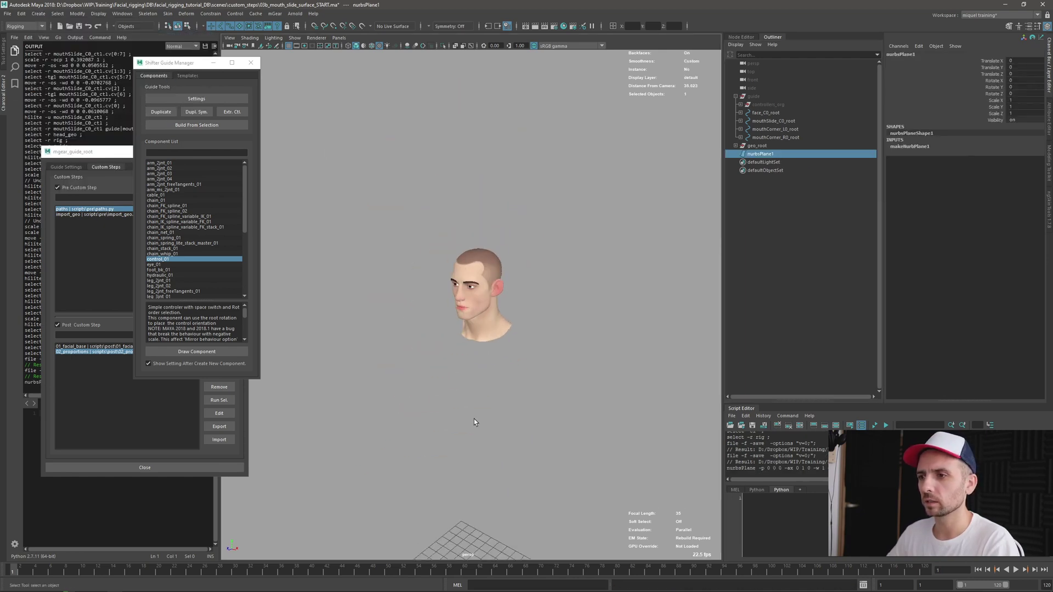
scroll(474, 418, down, 3)
key(w)
drag(479, 438, 470, 377)
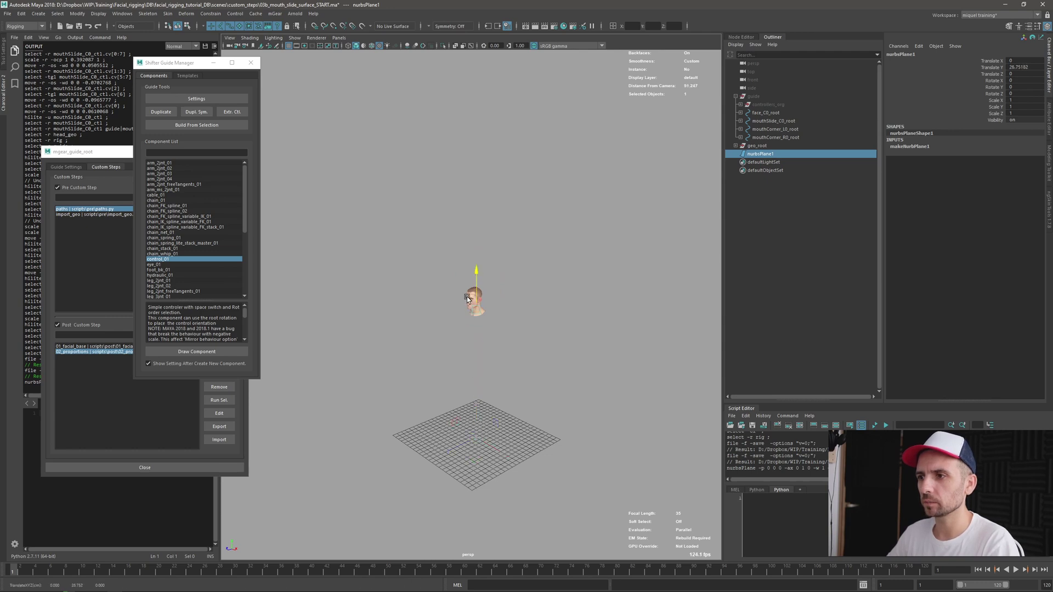
mouse_move(466, 297)
mouse_down()
mouse_move(457, 284)
mouse_move(490, 263)
mouse_up()
- Rotate, scale and move the plane into place in front of the face
key(e)
scroll(456, 283, up, 2)
scroll(448, 325, up, 5)
key(w)
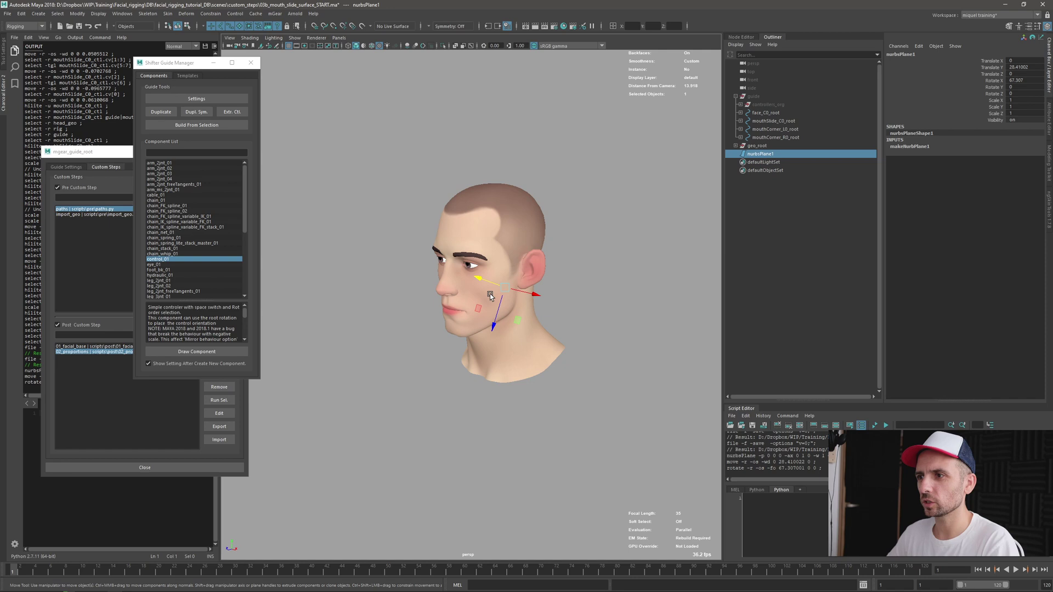
mouse_move(481, 307)
mouse_down()
mouse_move(406, 314)
mouse_move(412, 264)
mouse_move(404, 278)
mouse_move(436, 280)
mouse_move(465, 342)
mouse_move(494, 329)
mouse_move(505, 350)
mouse_move(534, 278)
mouse_up()
key(e)
key(r)
key(e)
key(w)
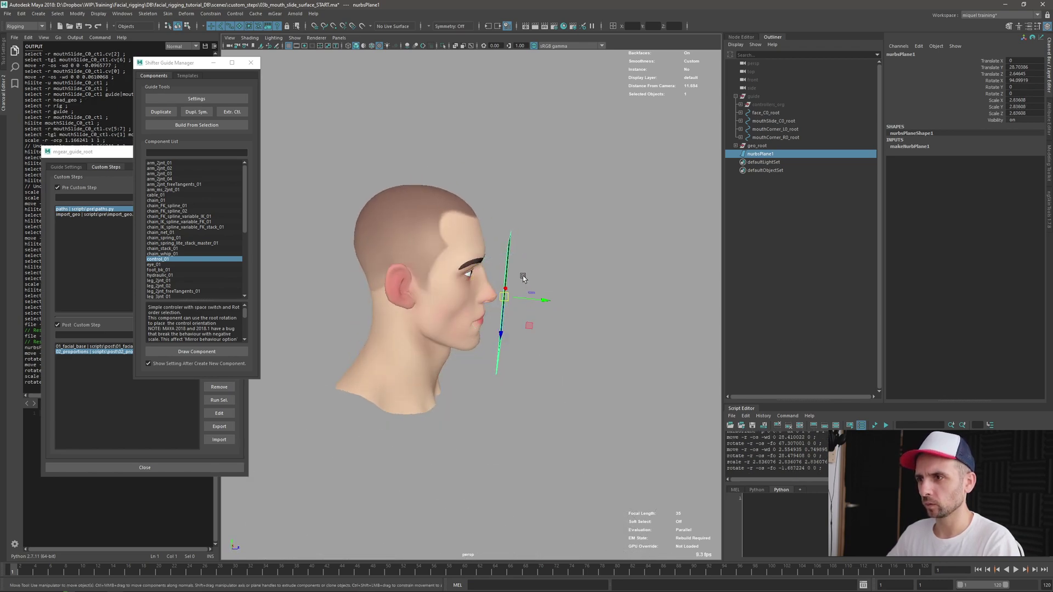
mouse_move(504, 310)
mouse_down()
mouse_move(505, 297)
mouse_move(535, 294)
mouse_move(493, 359)
mouse_up()
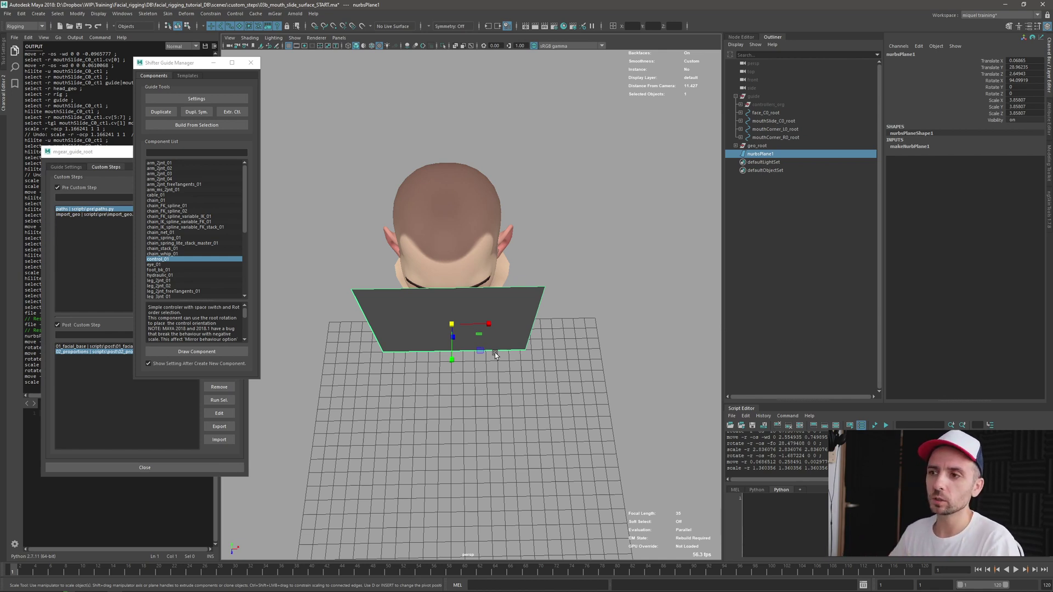
mouse_move(495, 355)
alt+mouse_down()
mouse_move(493, 322)
mouse_move(384, 338)
mouse_move(954, 114)
alt+mouse_up()
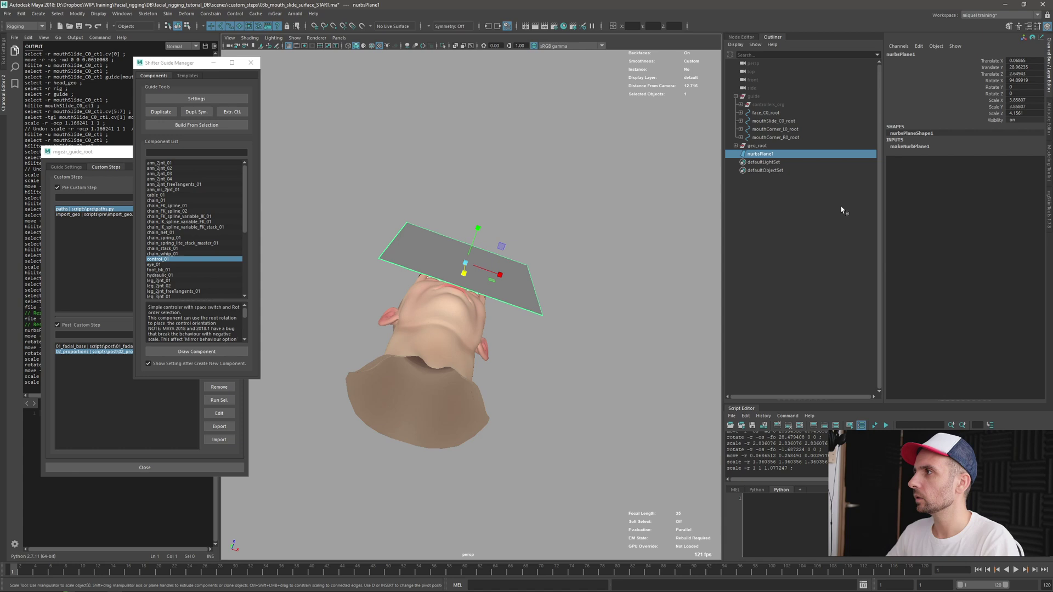
- Stand the plane upright with Rotate X at 90, tilting it slightly forward
key(e)
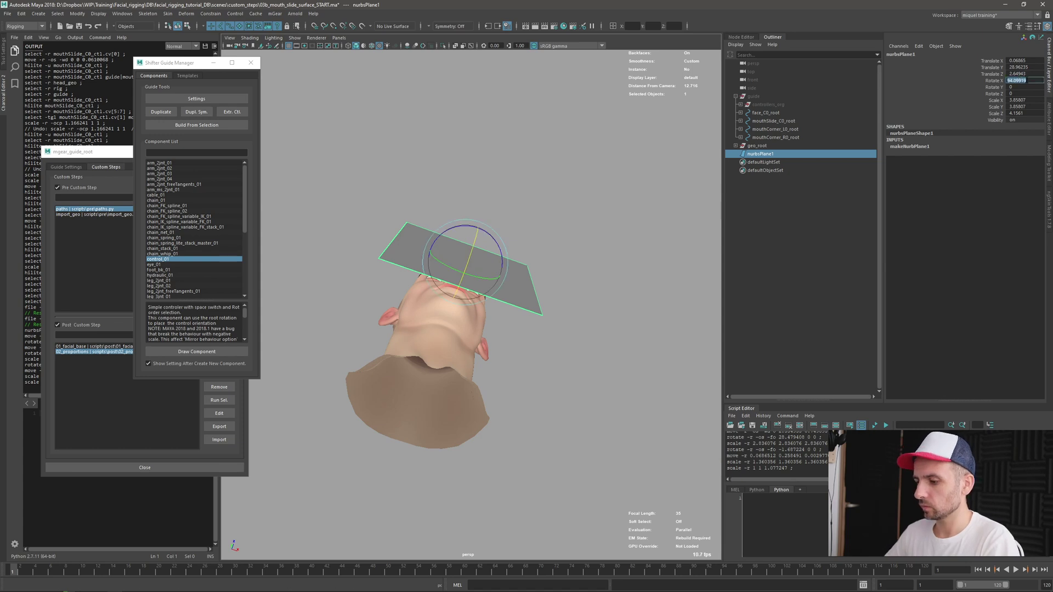
text(90)
key(Return)
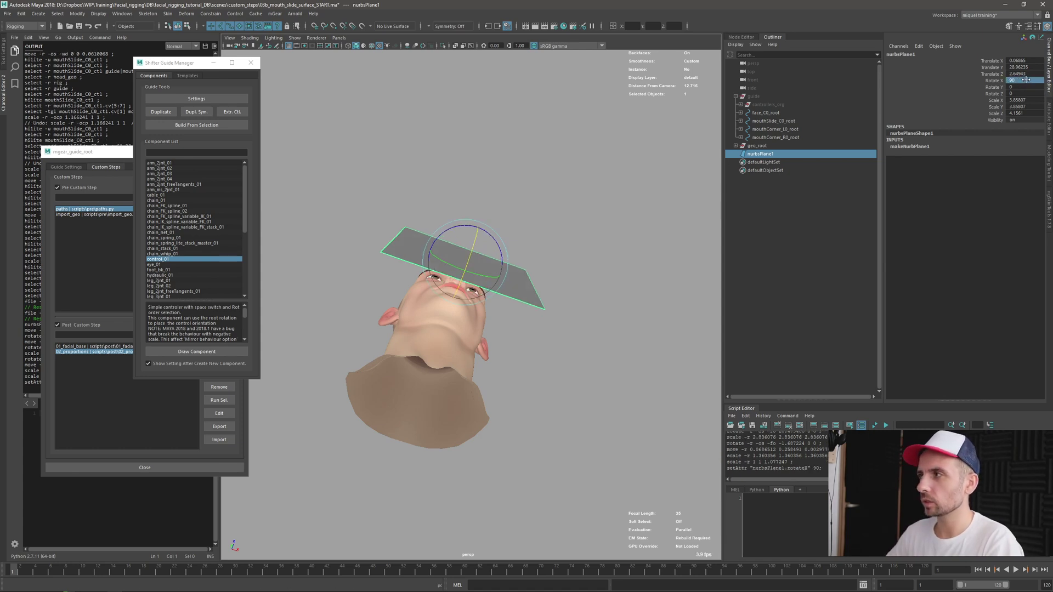
alt+drag(609, 268, 422, 324)
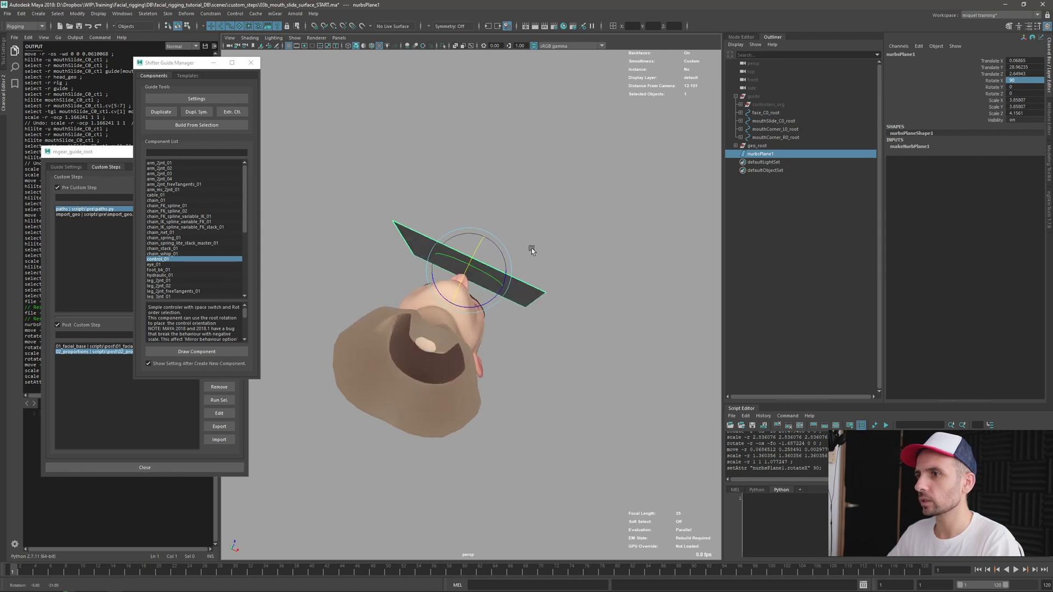
scroll(428, 280, up, 2)
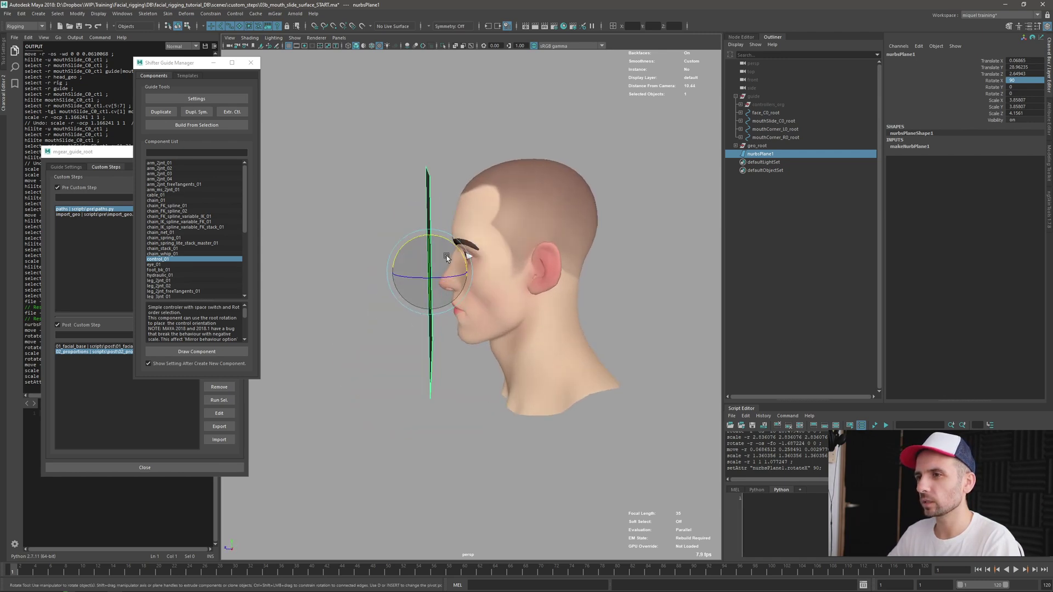
drag(436, 247, 440, 247)
key(q)
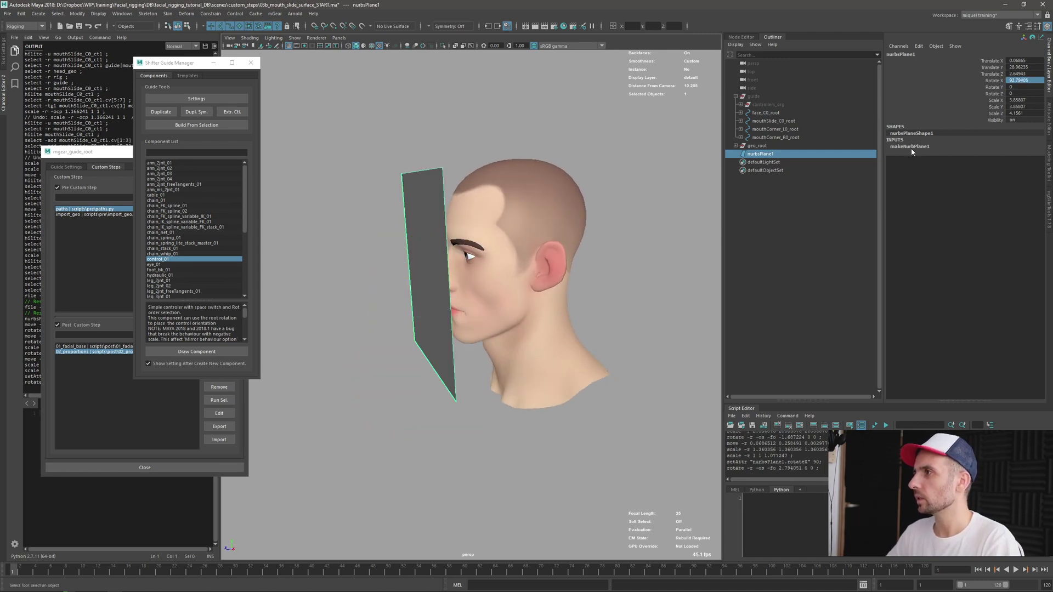
- Set makeNurbPlane1 Patches U and V to 6
click(909, 145)
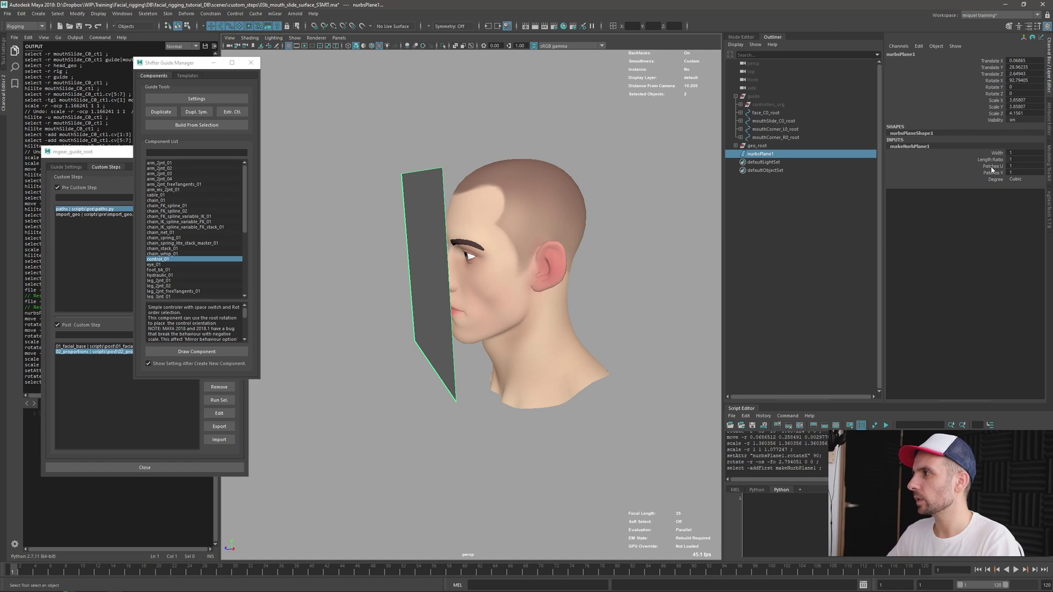
drag(993, 167, 992, 172)
mouse_move(412, 287)
middle_down()
mouse_move(454, 286)
mouse_move(437, 288)
middle_up()
mouse_move(436, 288)
alt+mouse_down()
mouse_move(474, 316)
mouse_move(491, 313)
alt+mouse_up()
middle_drag(492, 313, 494, 318)
mouse_move(494, 318)
alt+mouse_down()
mouse_move(517, 289)
mouse_move(445, 274)
mouse_move(425, 258)
mouse_move(516, 287)
mouse_move(614, 261)
mouse_move(536, 271)
mouse_move(515, 331)
mouse_move(530, 313)
alt+mouse_up()
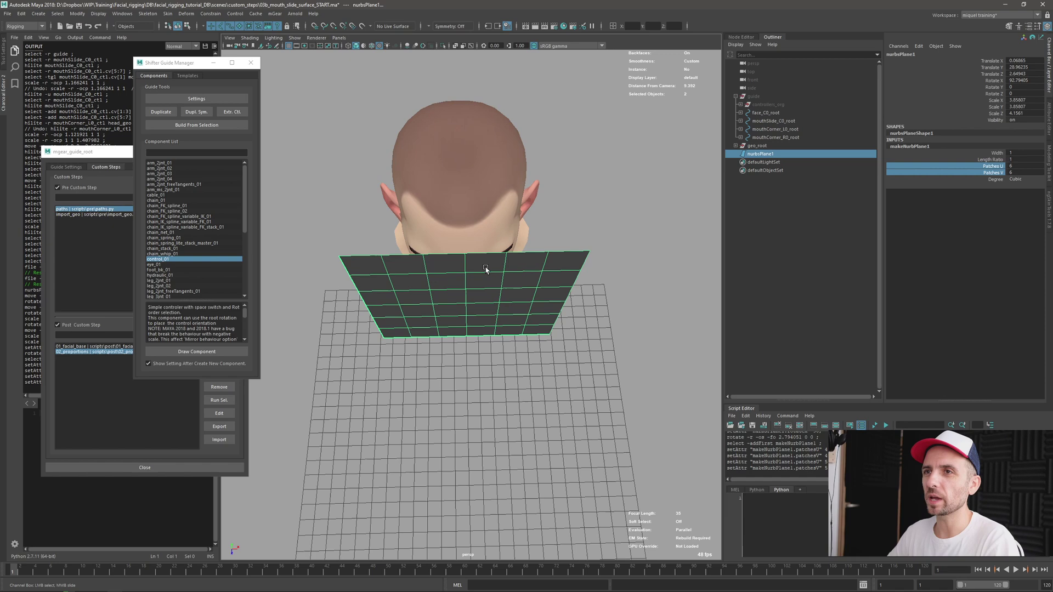
alt+drag(486, 269, 477, 295)
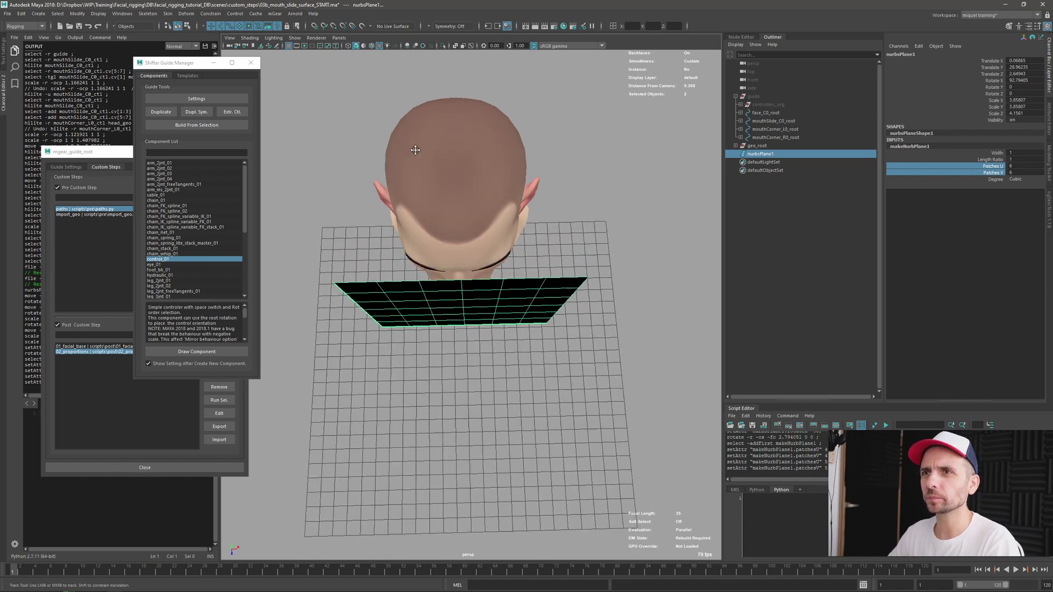
- Add a bend deformer to the plane and raise its curvature
click(187, 14)
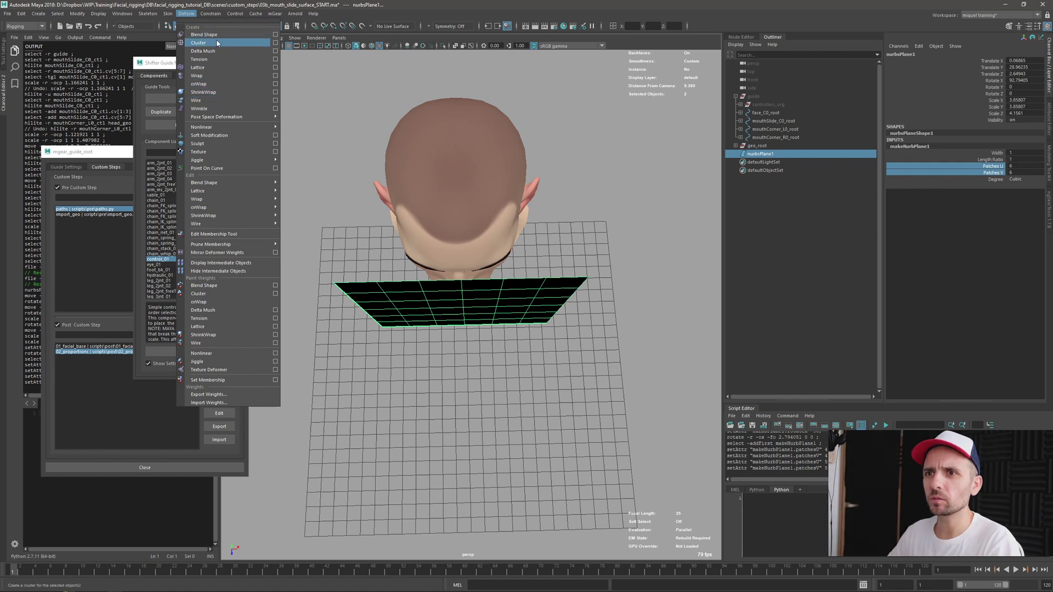
mouse_move(203, 126)
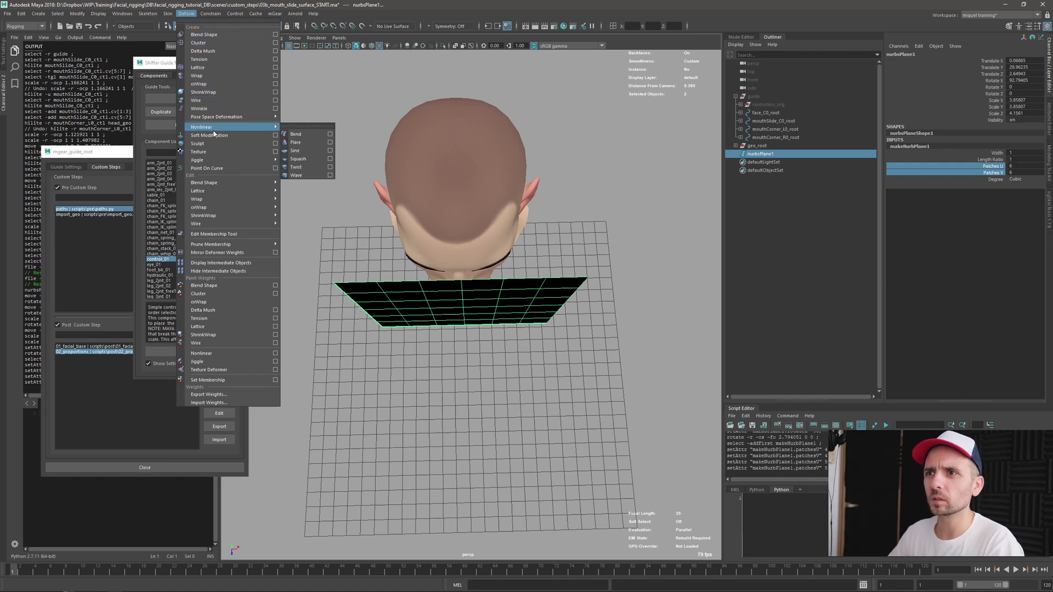
click(296, 136)
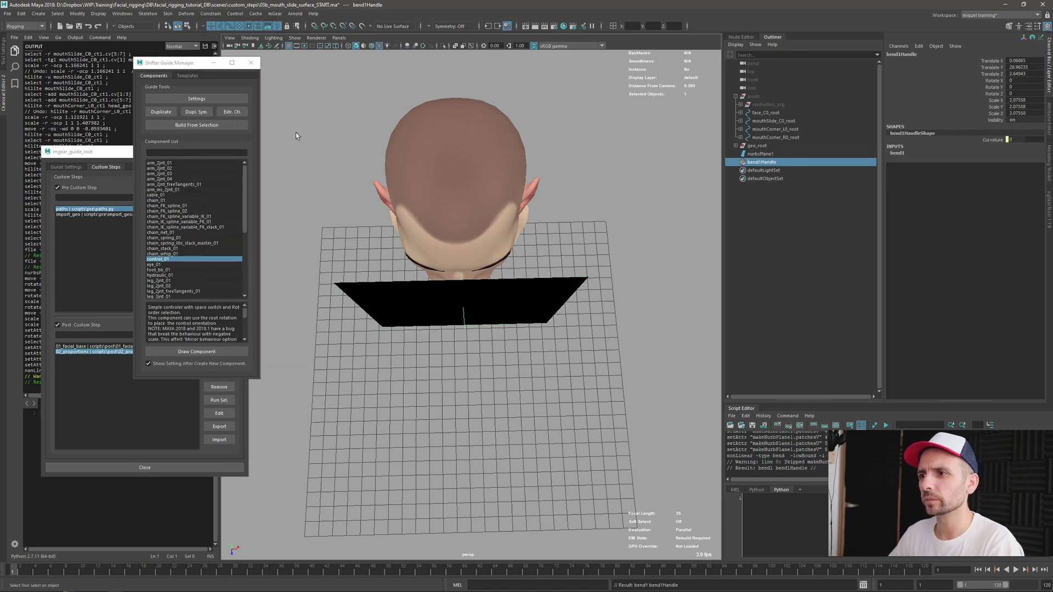
scroll(612, 365, up, 2)
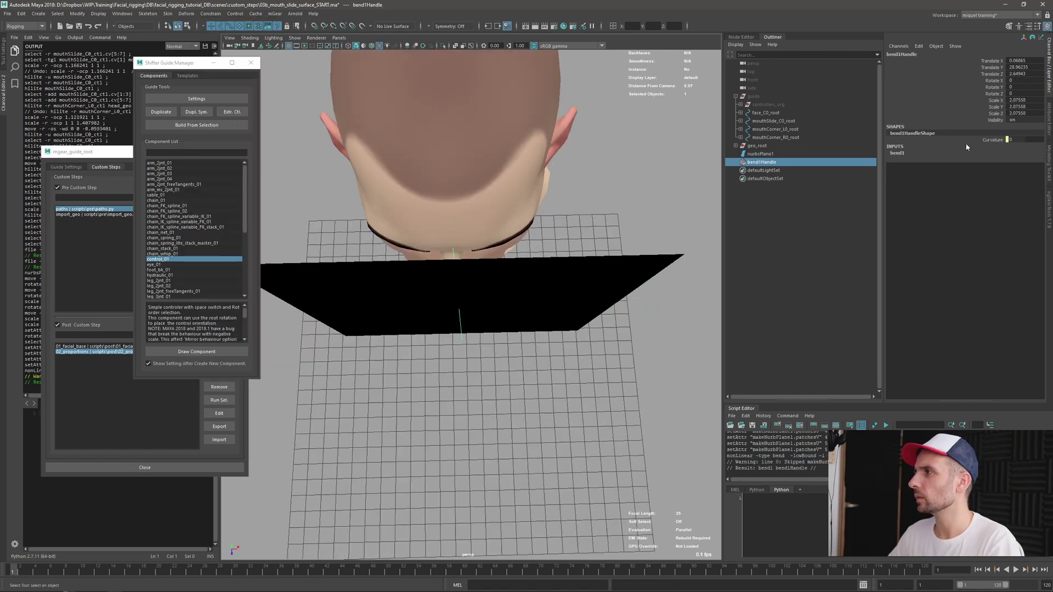
click(907, 153)
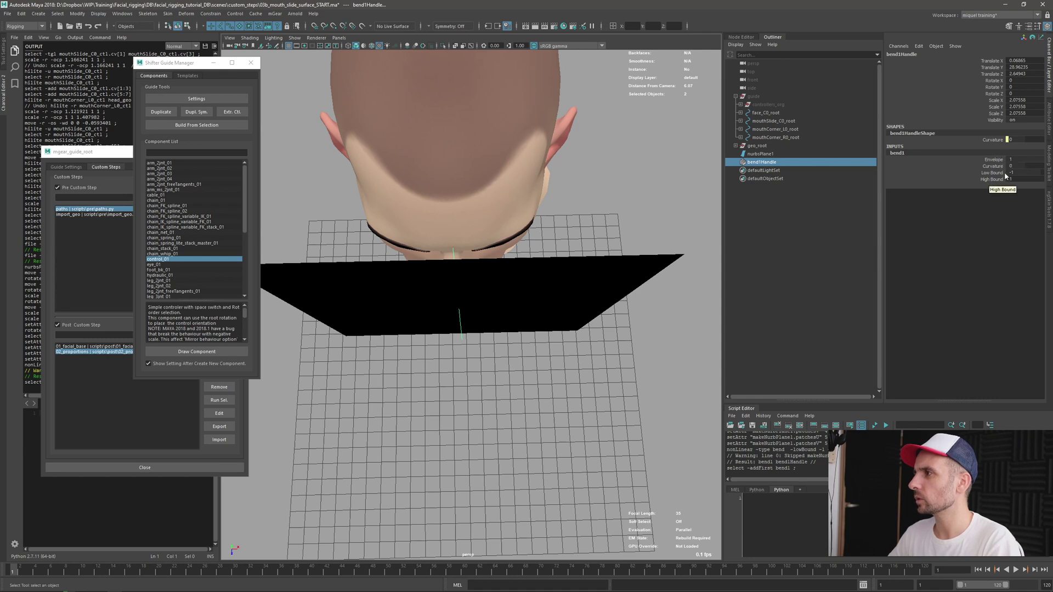
click(992, 174)
click(992, 166)
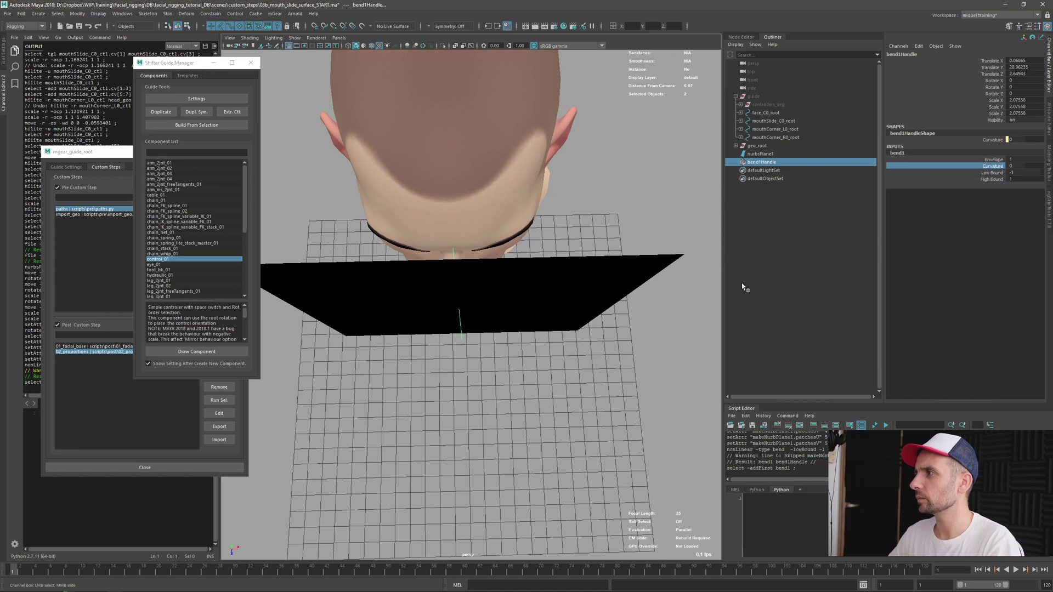
middle_drag(503, 375, 482, 334)
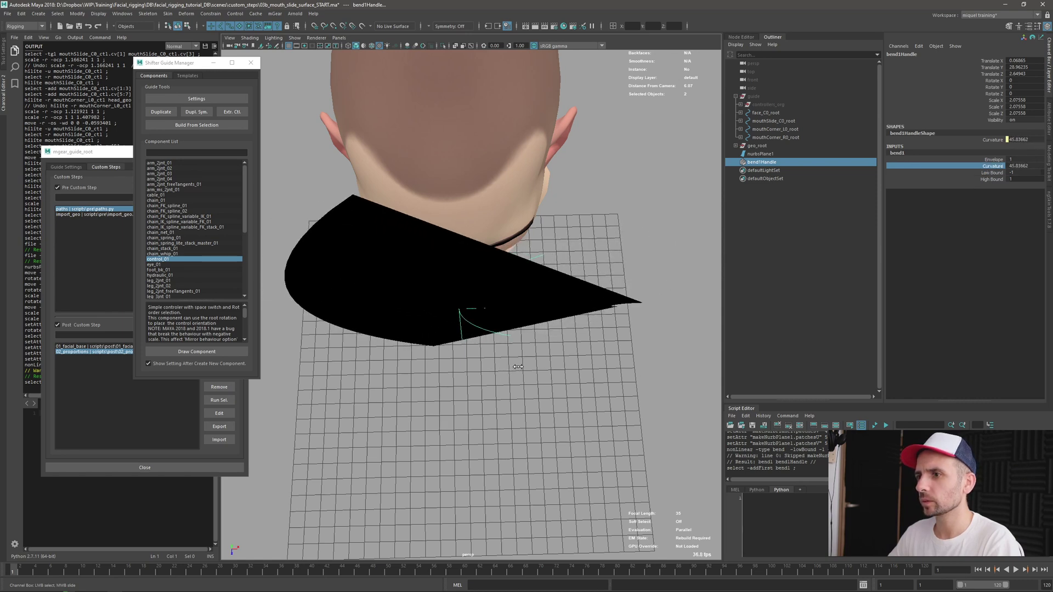
- Rotate the bend handle, setting X rotation to -90 and Y rotation to 90
key(e)
mouse_move(477, 343)
mouse_down()
mouse_move(562, 245)
mouse_move(552, 244)
mouse_up()
alt+drag(480, 301, 486, 310)
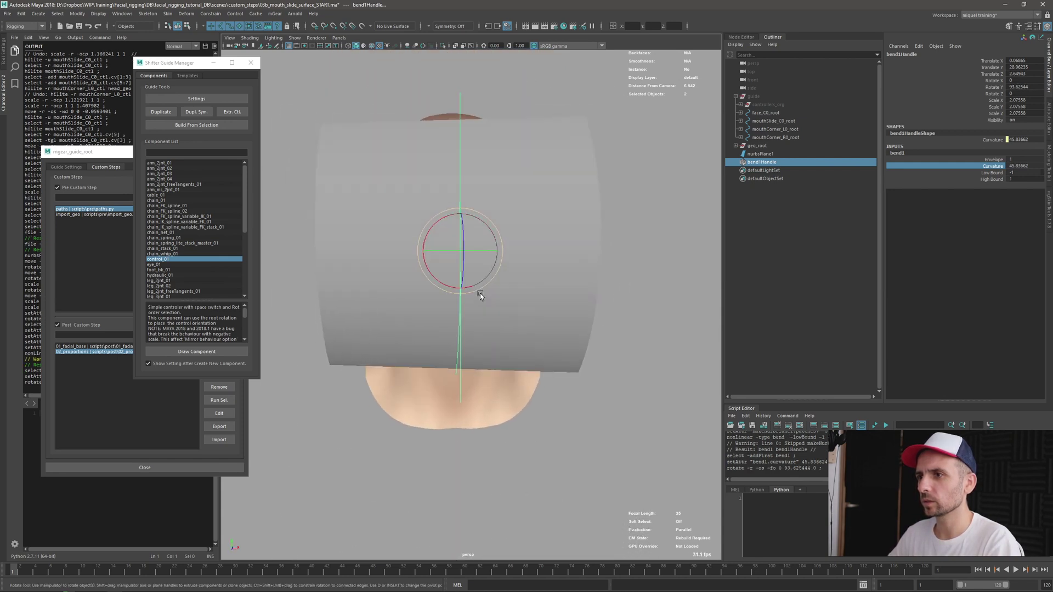
drag(482, 247, 432, 245)
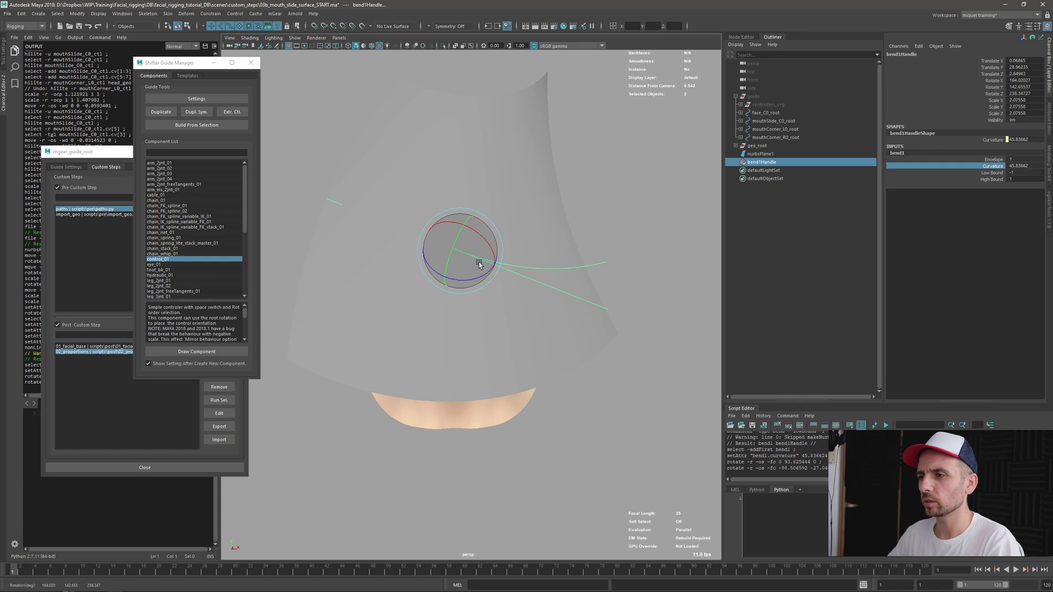
key(ctrl+z)
mouse_move(438, 222)
mouse_down()
mouse_move(426, 269)
mouse_move(436, 279)
mouse_up()
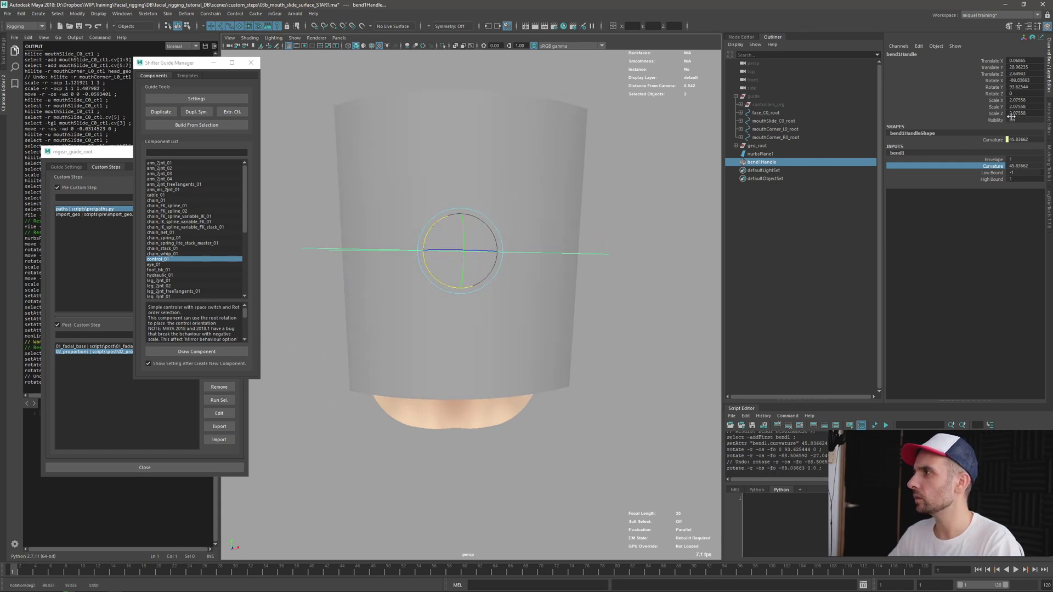
double_click(1022, 81)
text(90)
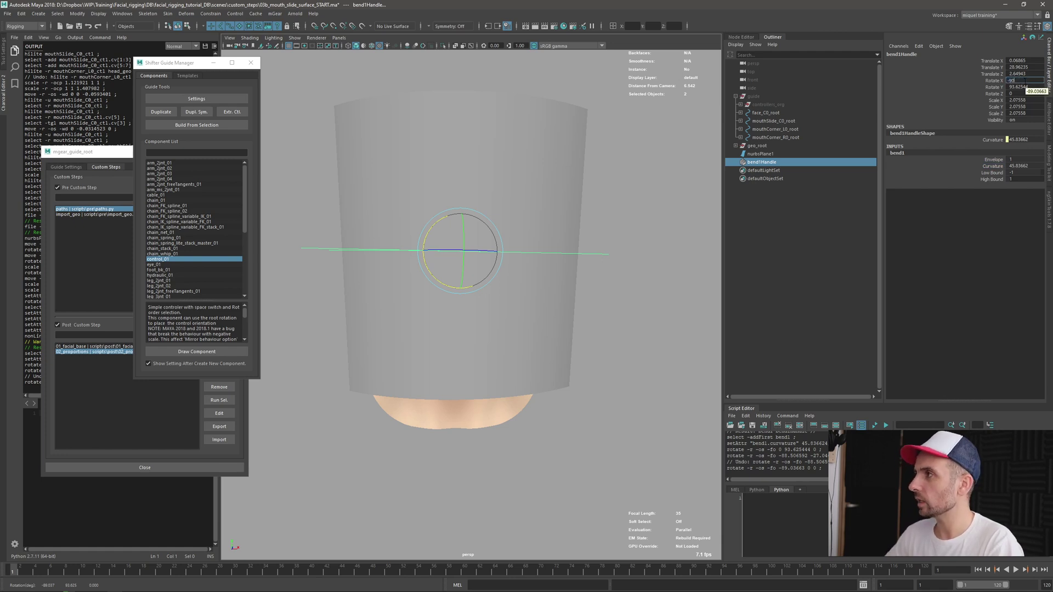
key(Tab)
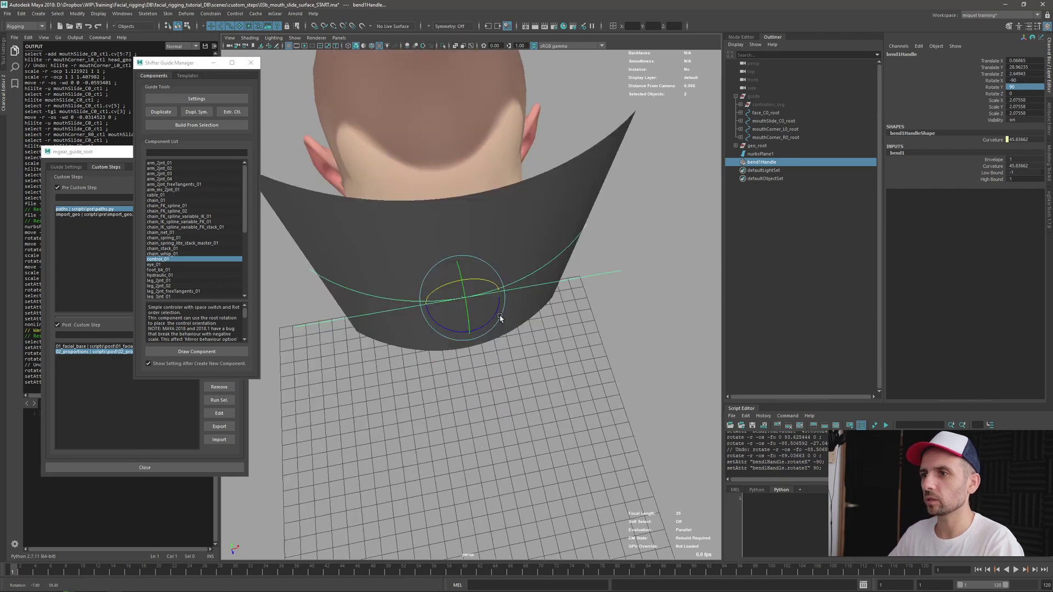
key(Return)
- Increase bend1 Curvature to about 95 so the plane curls around the head
click(993, 166)
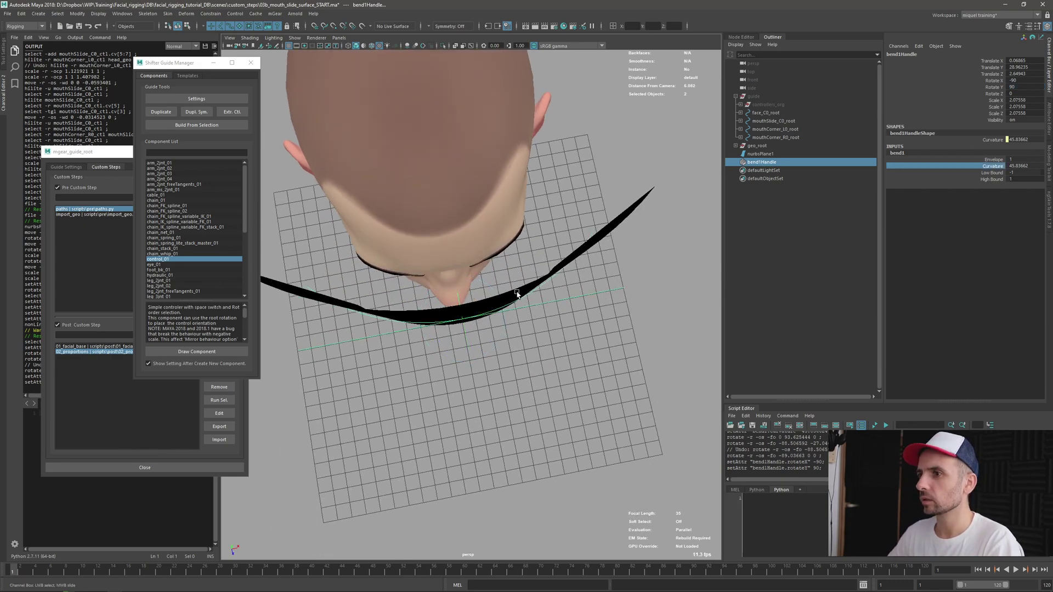
middle_drag(524, 293, 535, 294)
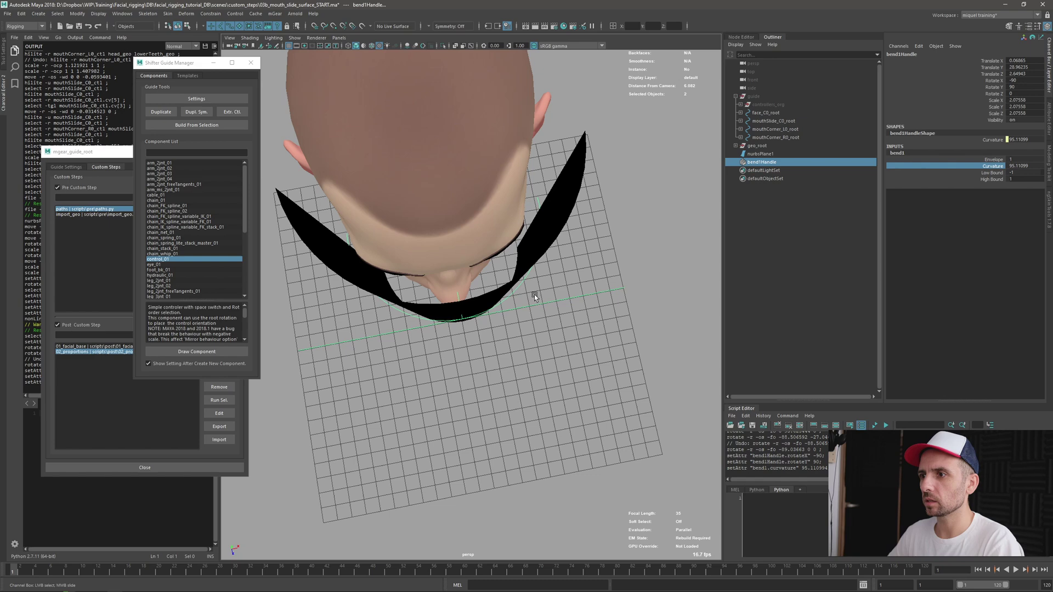
alt+drag(535, 296, 568, 328)
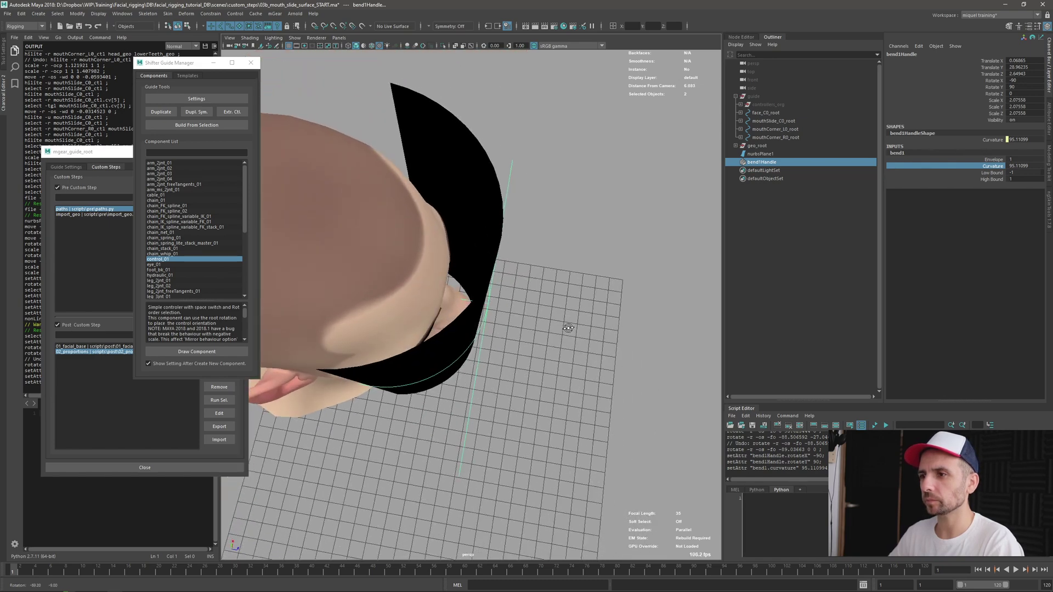
- Scale nurbsPlane1 wider along X
click(477, 290)
key(r)
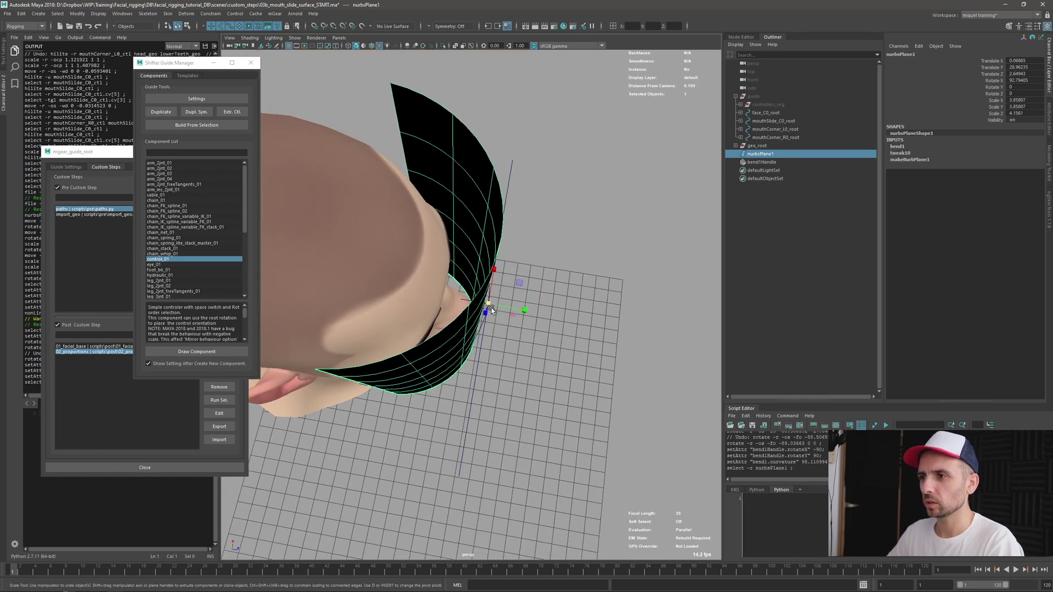
mouse_move(495, 282)
mouse_down()
mouse_move(497, 304)
mouse_move(570, 275)
mouse_up()
- Lower bend1 Curvature to 82.5
click(554, 271)
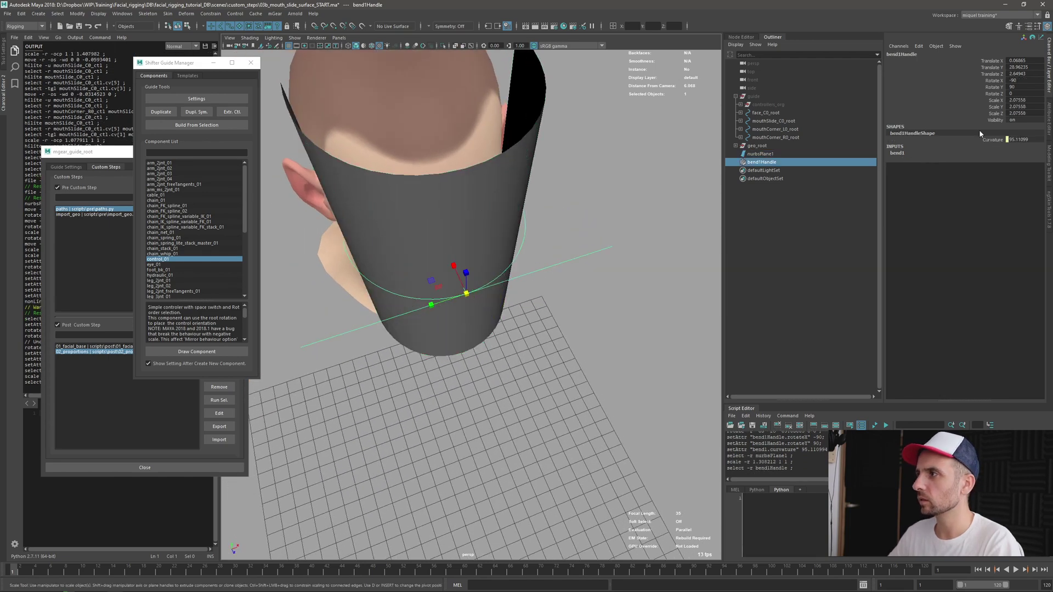
click(896, 153)
click(992, 166)
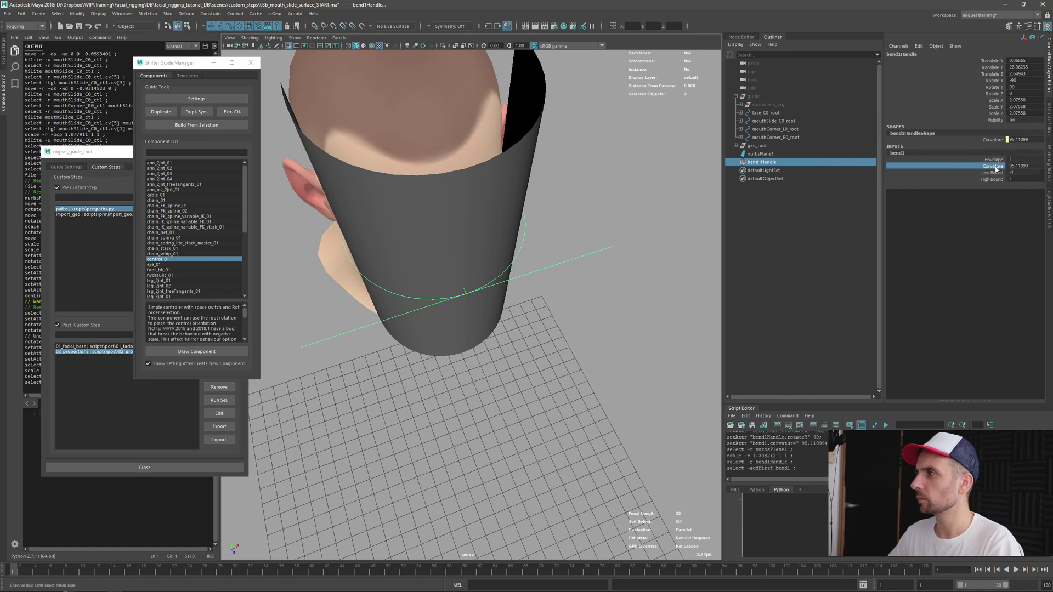
middle_drag(488, 276, 482, 277)
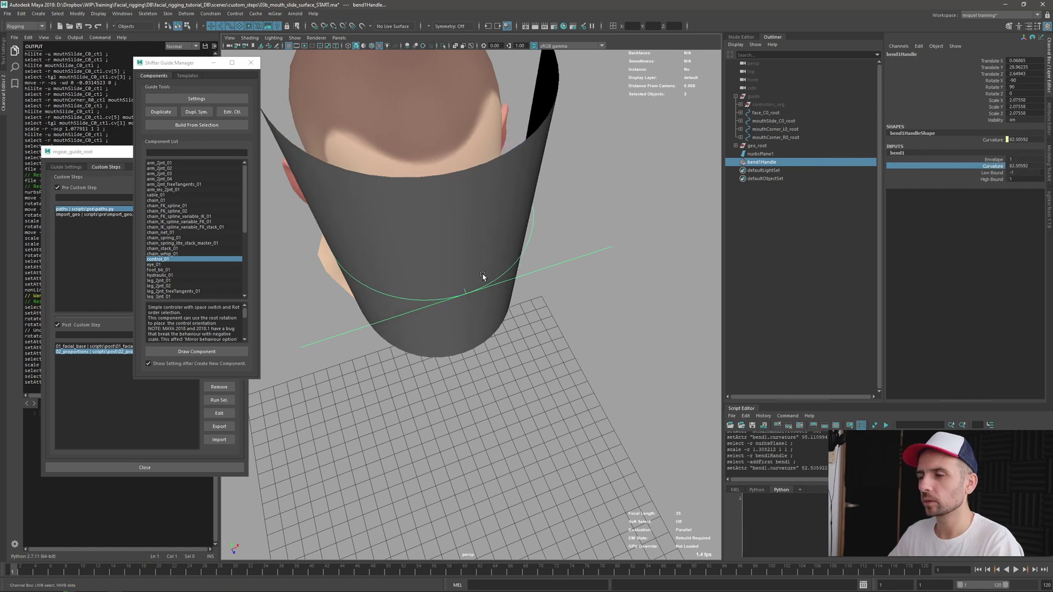
alt+drag(482, 277, 513, 189)
- Delete the plane's construction history to bake the bent shape
click(512, 189)
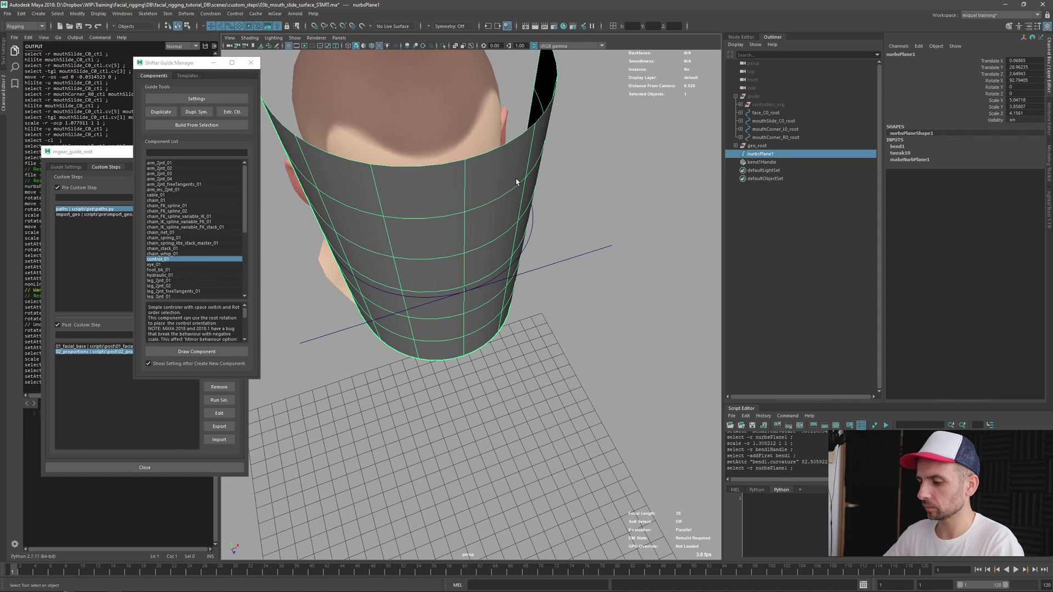
key(alt+shift+d)
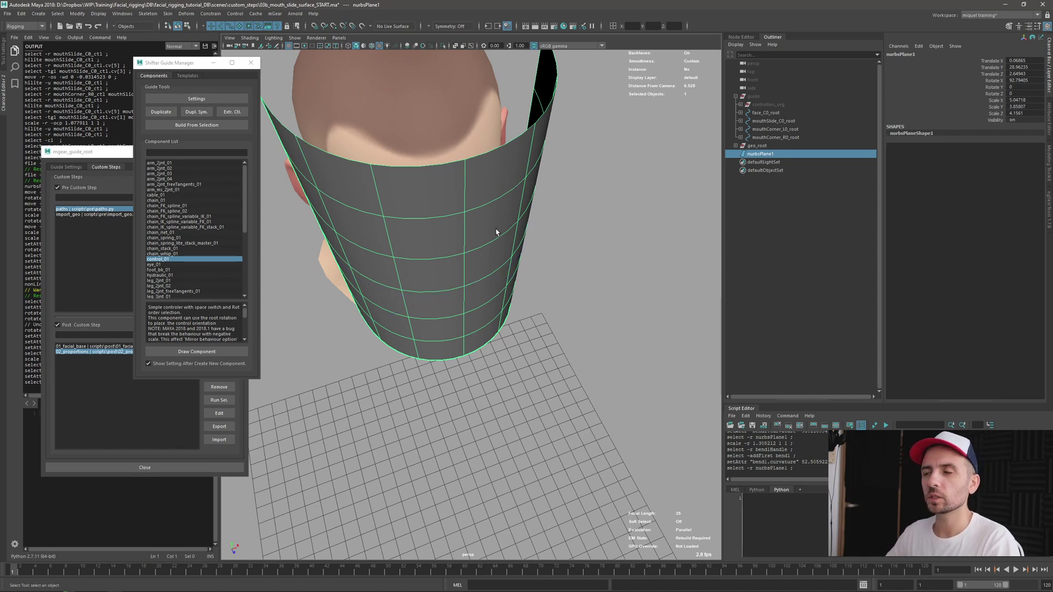
mouse_move(499, 230)
alt+mouse_down()
mouse_move(495, 272)
mouse_move(450, 296)
mouse_move(484, 355)
alt+mouse_up()
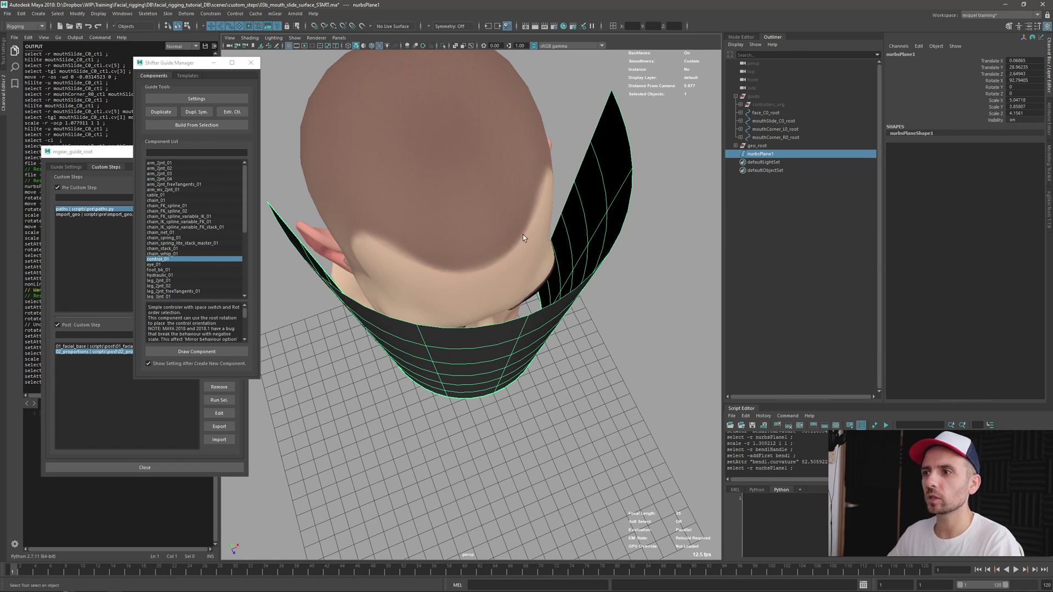
- Shrink-wrap the plane onto head_geo and check it in wireframe
shift+click(484, 176)
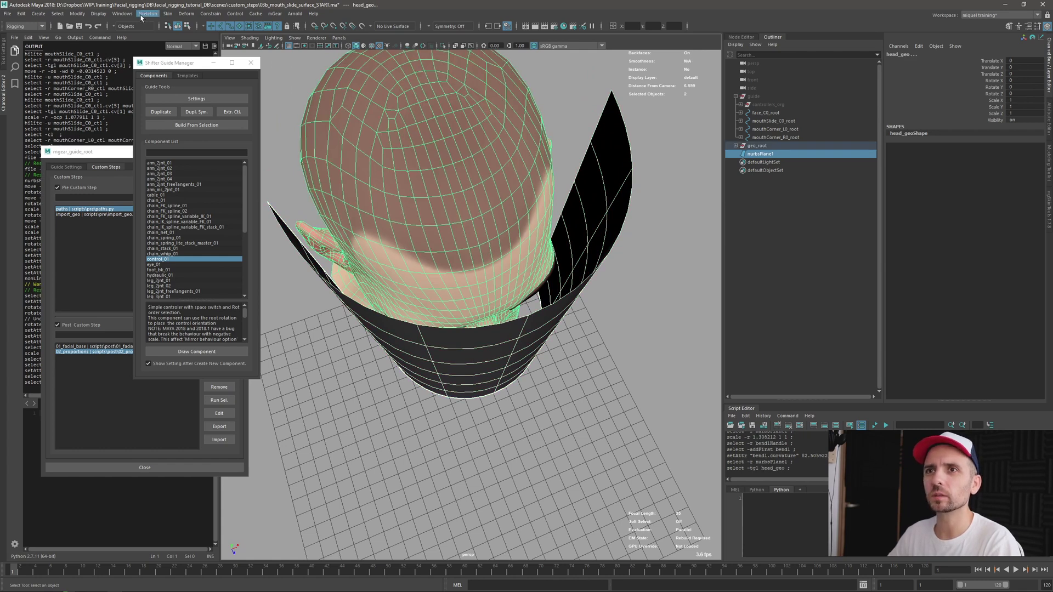
click(185, 15)
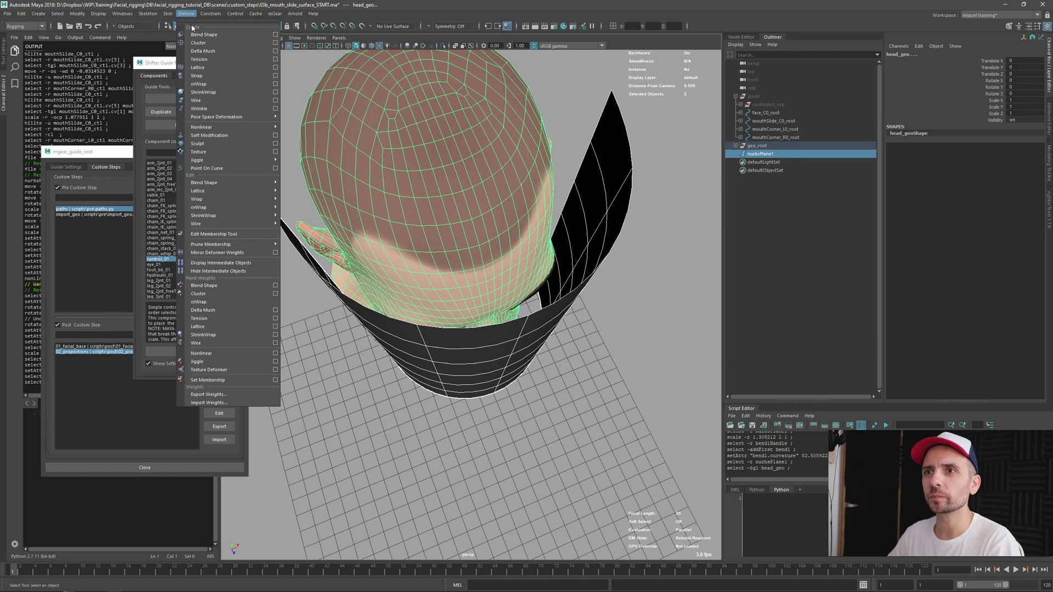
click(203, 94)
alt+drag(461, 248, 536, 219)
key(4)
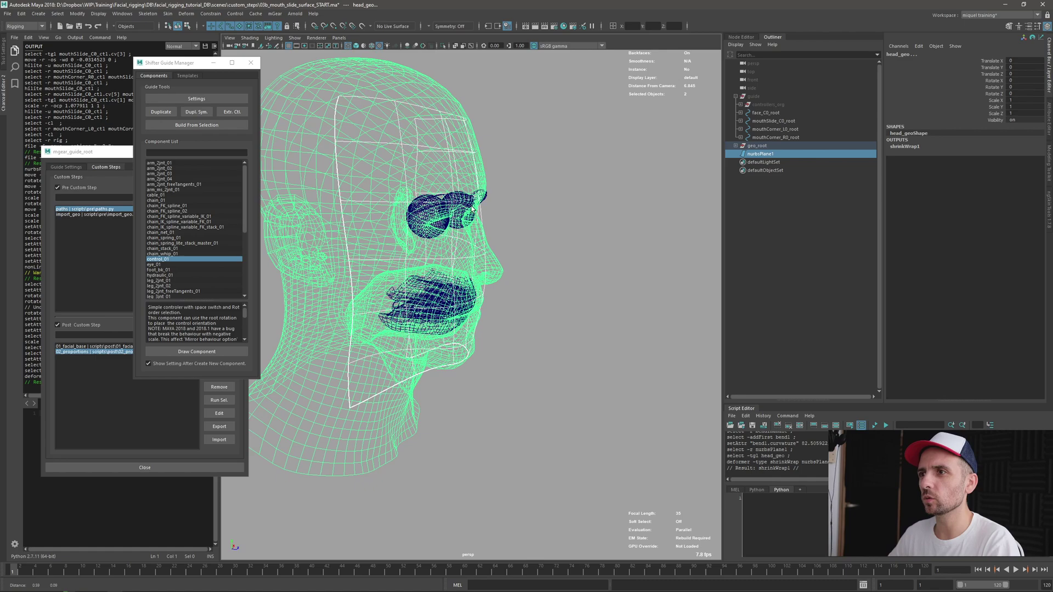
alt+drag(473, 208, 585, 178)
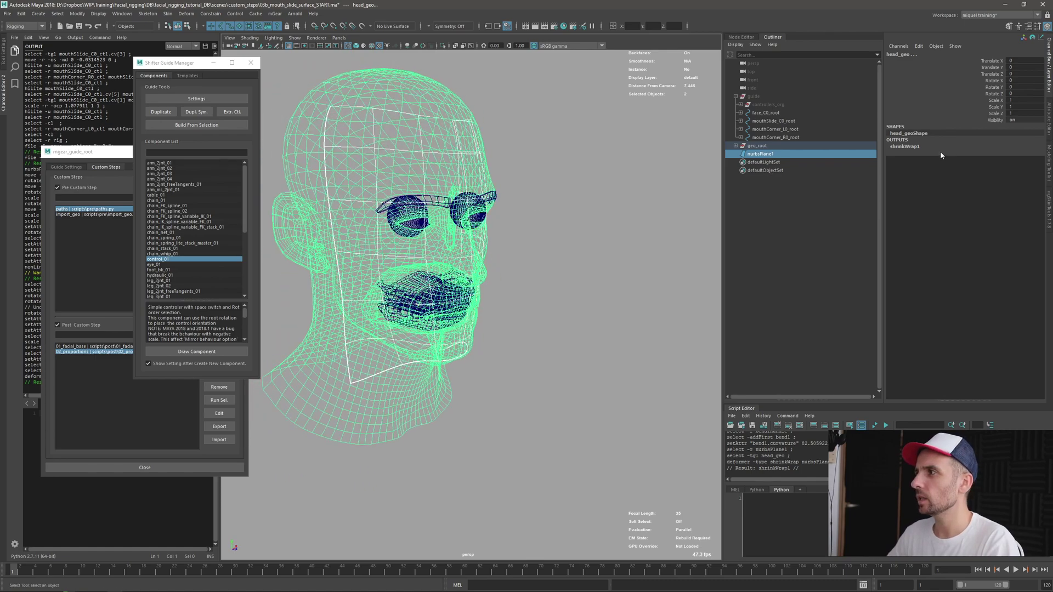
- Set shrinkWrap1 Target Inflation to 0.09 and inspect the wrap in wireframe
click(905, 147)
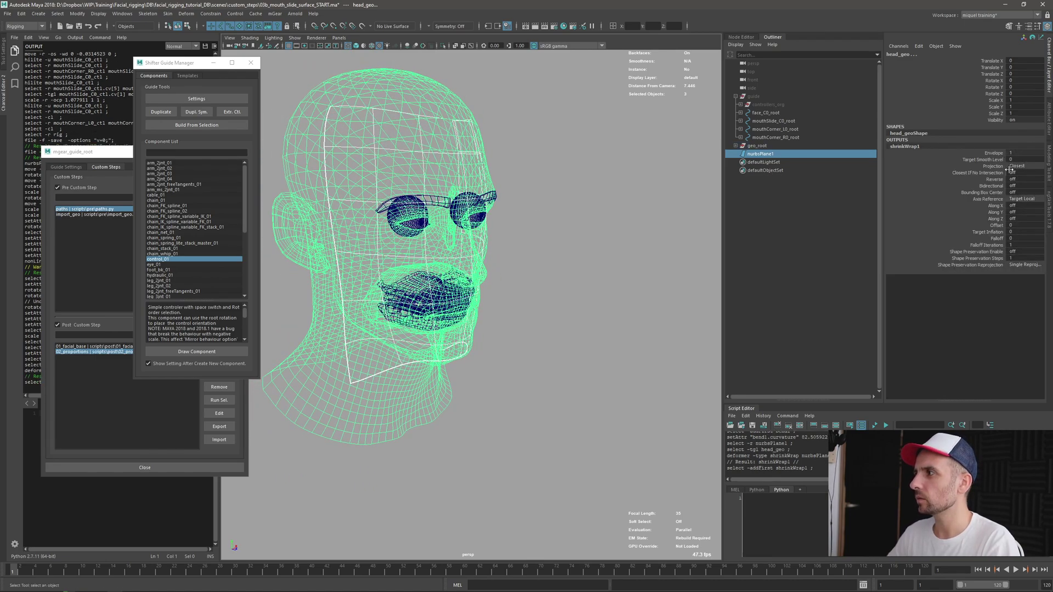
alt+drag(631, 180, 576, 181)
key(5)
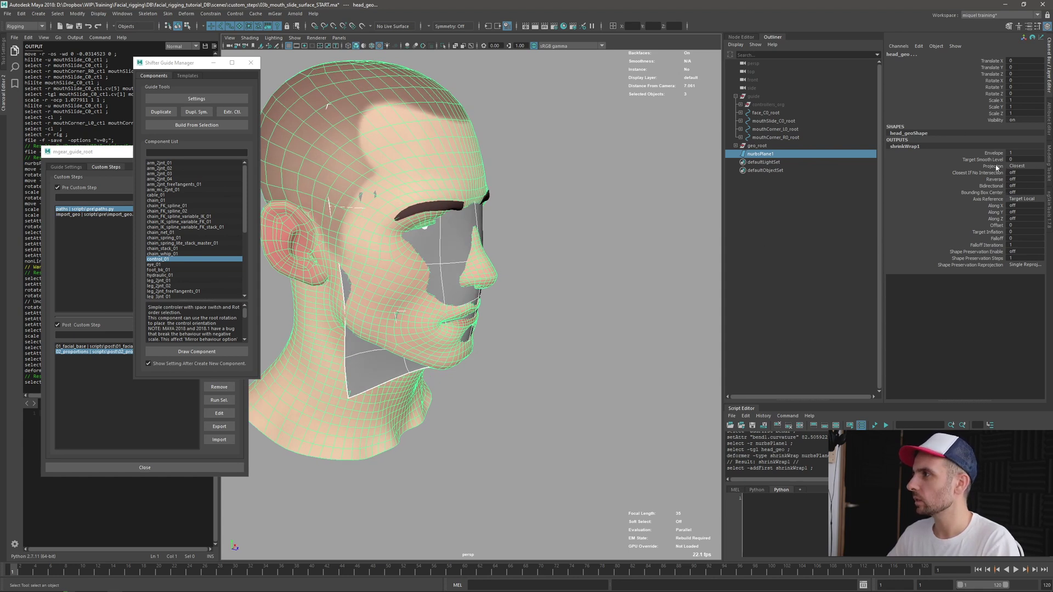
click(990, 232)
middle_drag(519, 253, 528, 257)
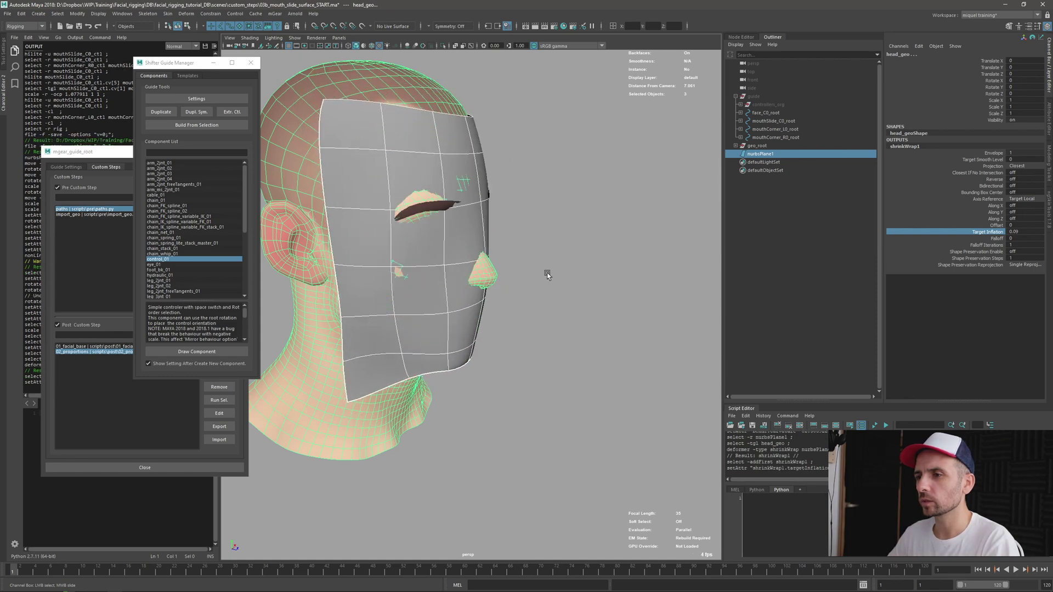
mouse_move(545, 272)
alt+mouse_down()
mouse_move(494, 271)
mouse_move(526, 247)
mouse_move(545, 305)
mouse_move(541, 276)
alt+mouse_up()
key(4)
key(5)
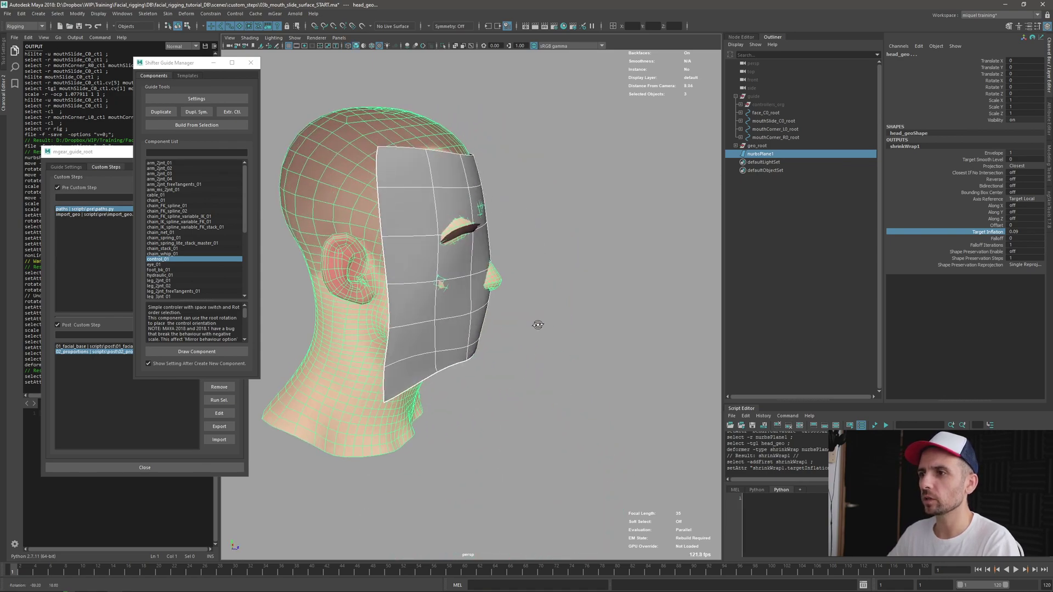
click(488, 165)
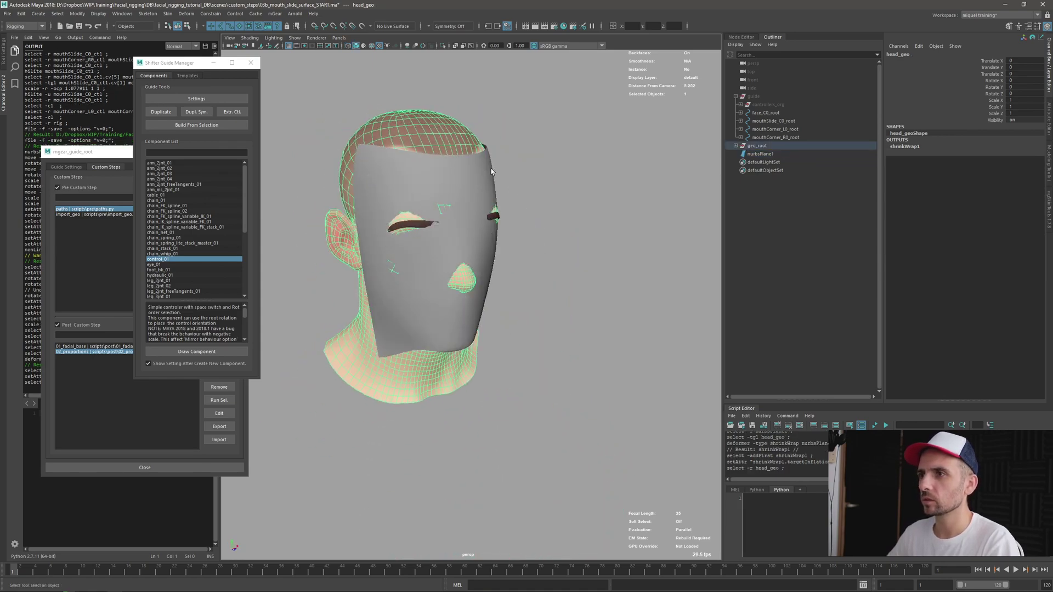
- Delete the plane's shrink-wrap history
click(492, 165)
alt+drag(494, 166, 494, 215)
click(477, 178)
click(478, 246)
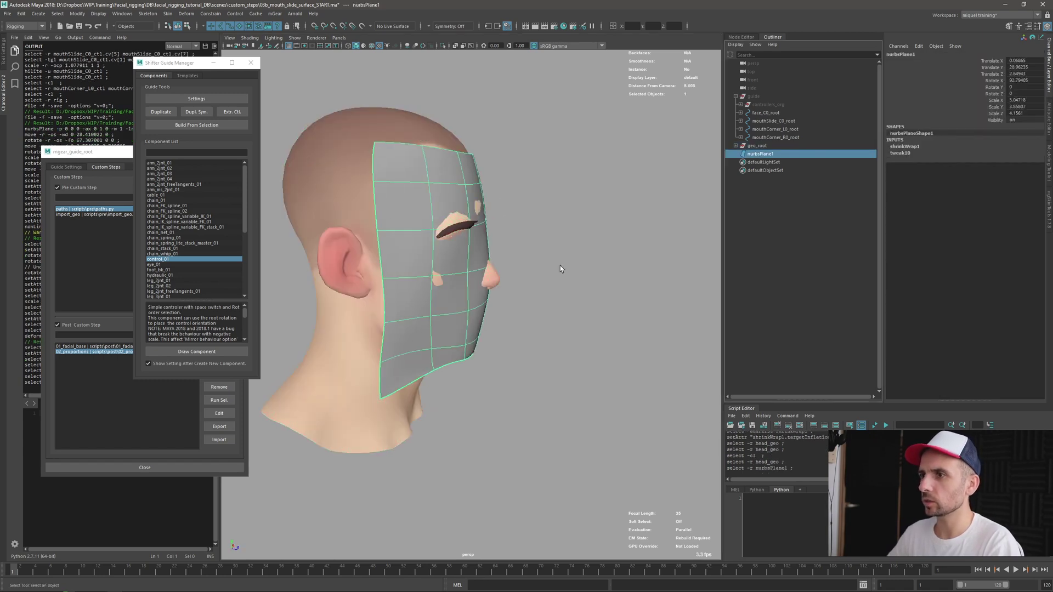
key(alt+shift+d)
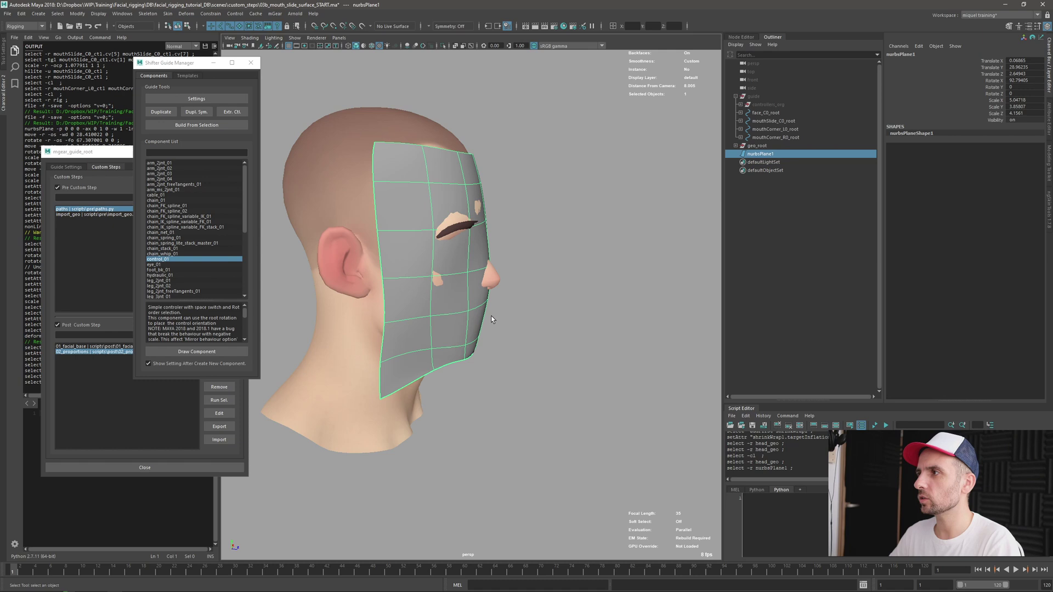
alt+drag(492, 319, 708, 182)
- Rename nurbsPlane1 to sliding_surface in the Outliner
click(754, 155)
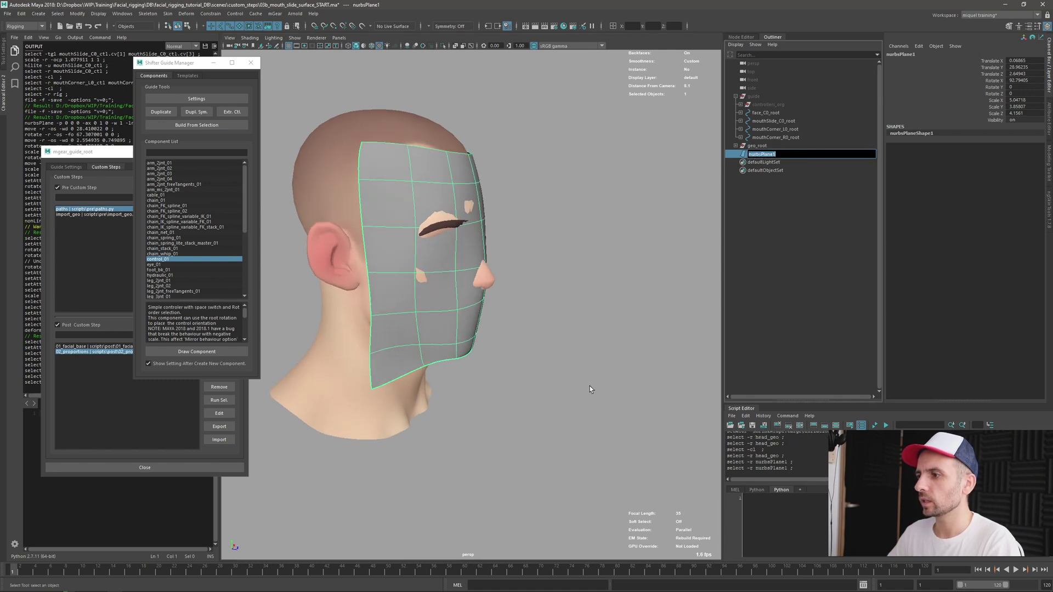
key(alt+Tab)
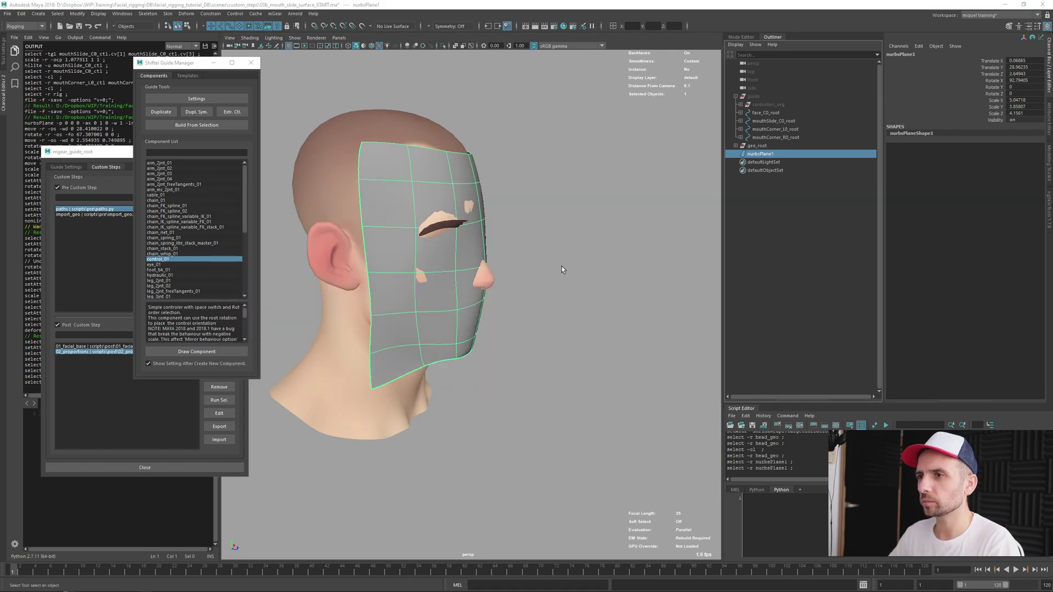
double_click(755, 153)
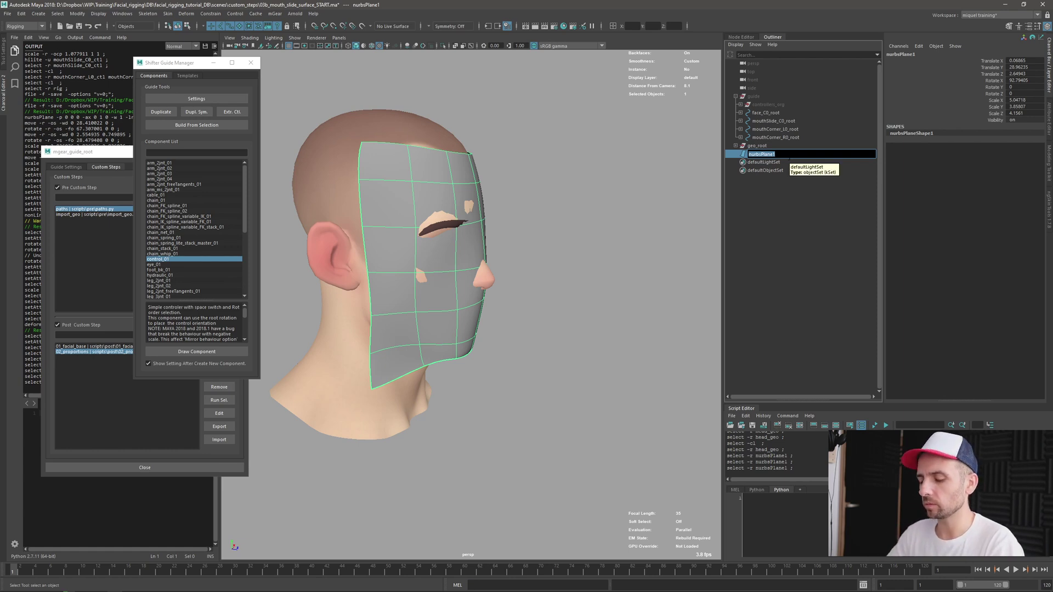
text(sliding_surface)
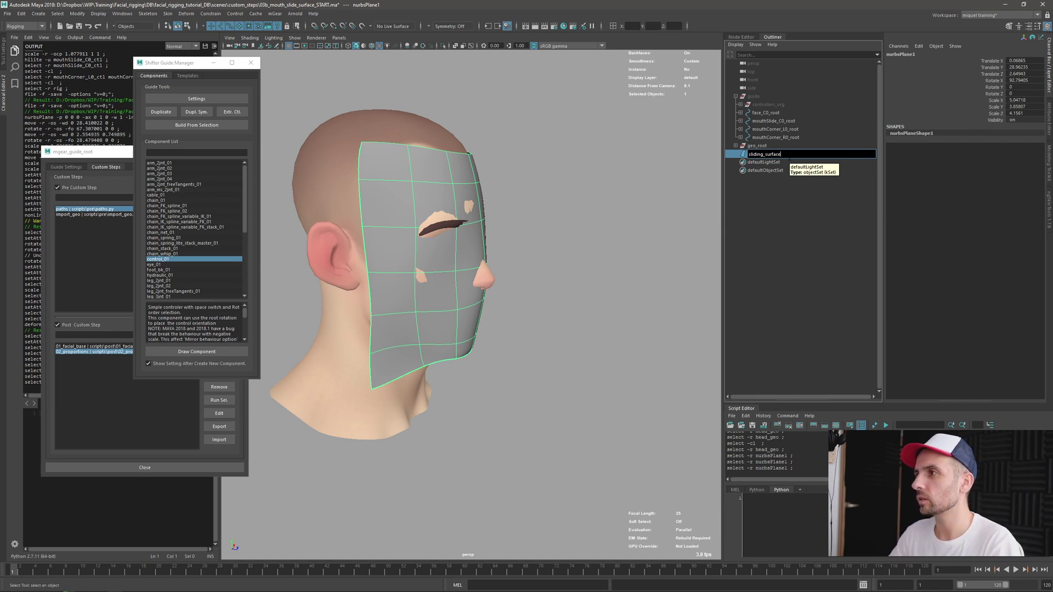
key(Return)
mouse_move(510, 257)
alt+mouse_down()
mouse_move(466, 256)
mouse_move(460, 211)
mouse_move(469, 219)
alt+mouse_up()
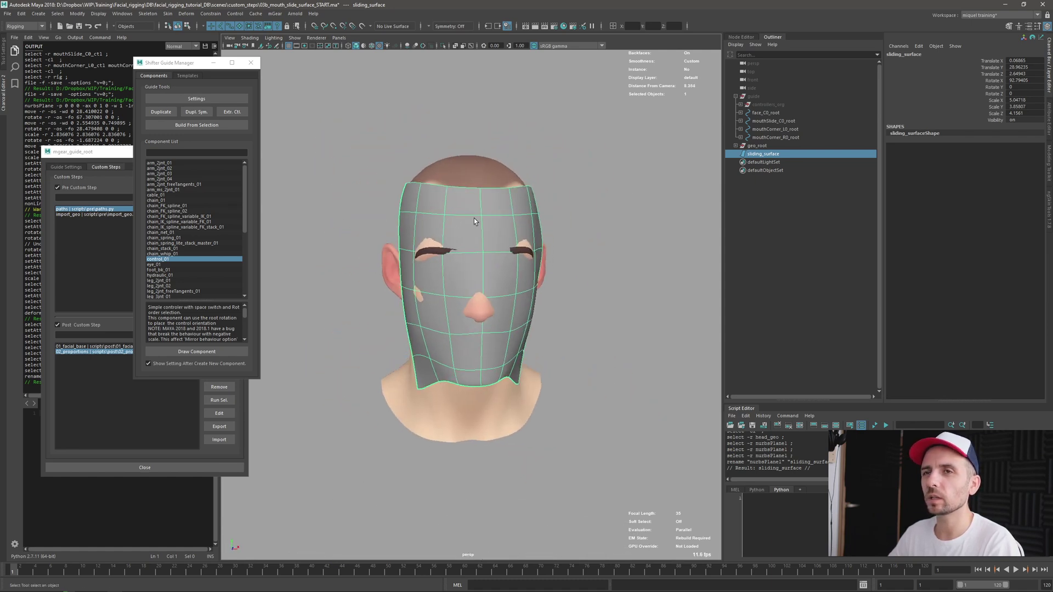
- Create a mouth_sliding folder inside build\data in File Explorer
key(alt+Tab)
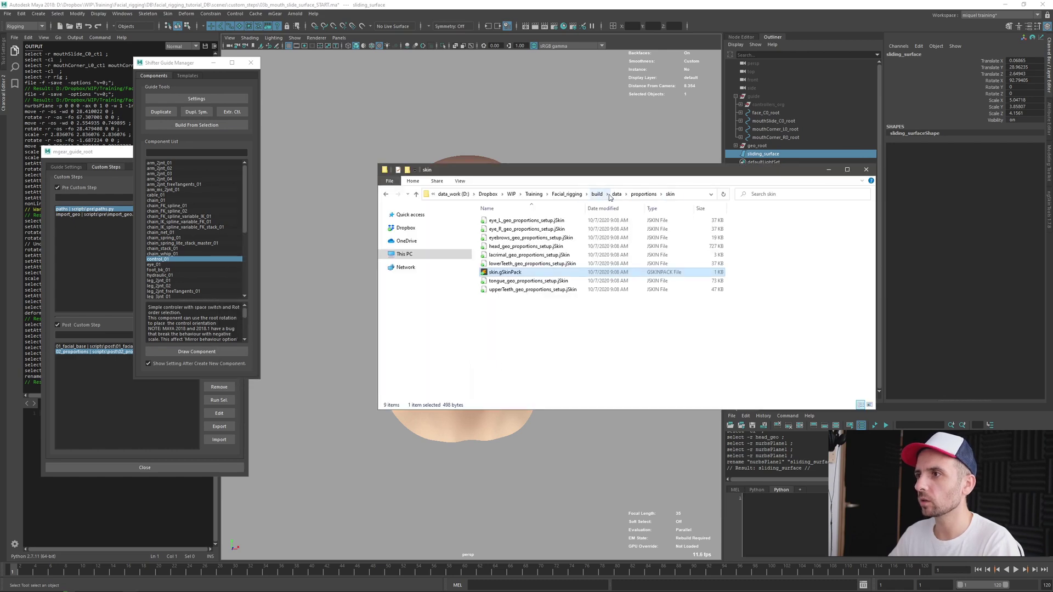
click(617, 194)
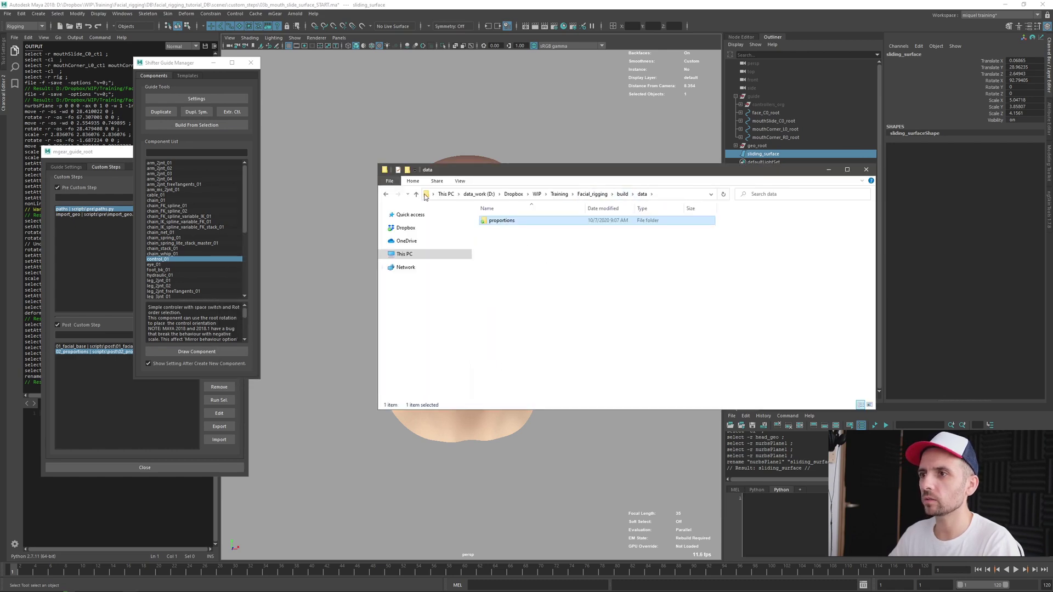
key(alt+Tab)
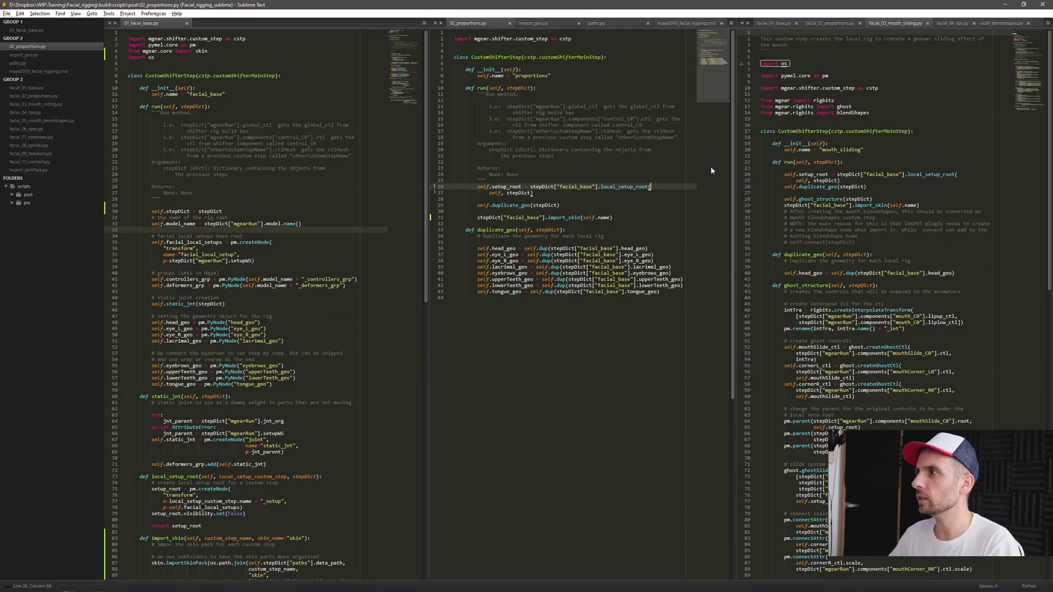
key(alt+Tab)
key(alt+Tab)
key(Tab)
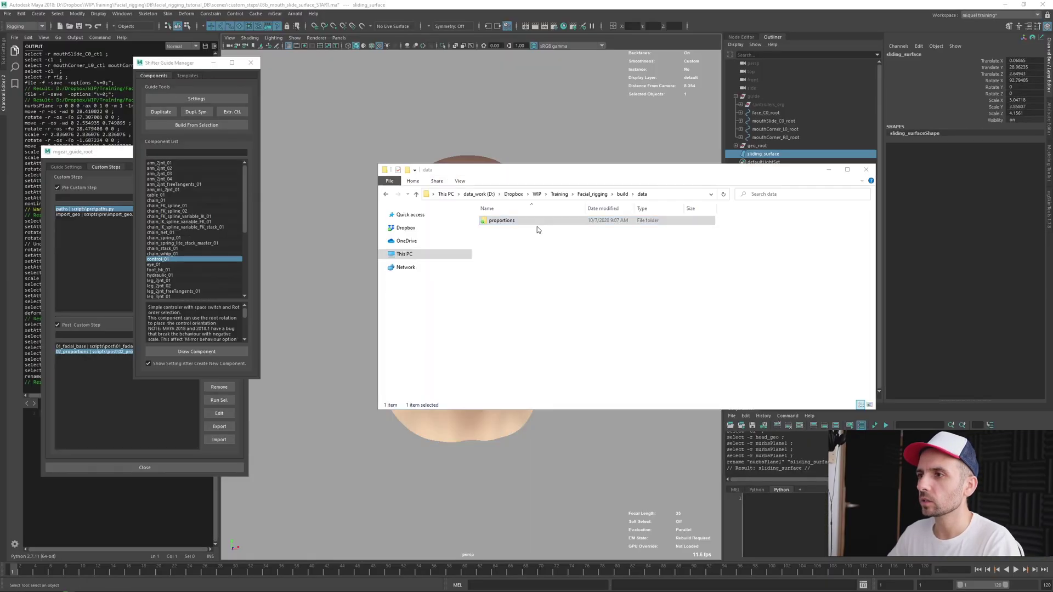
click(538, 223)
click(408, 170)
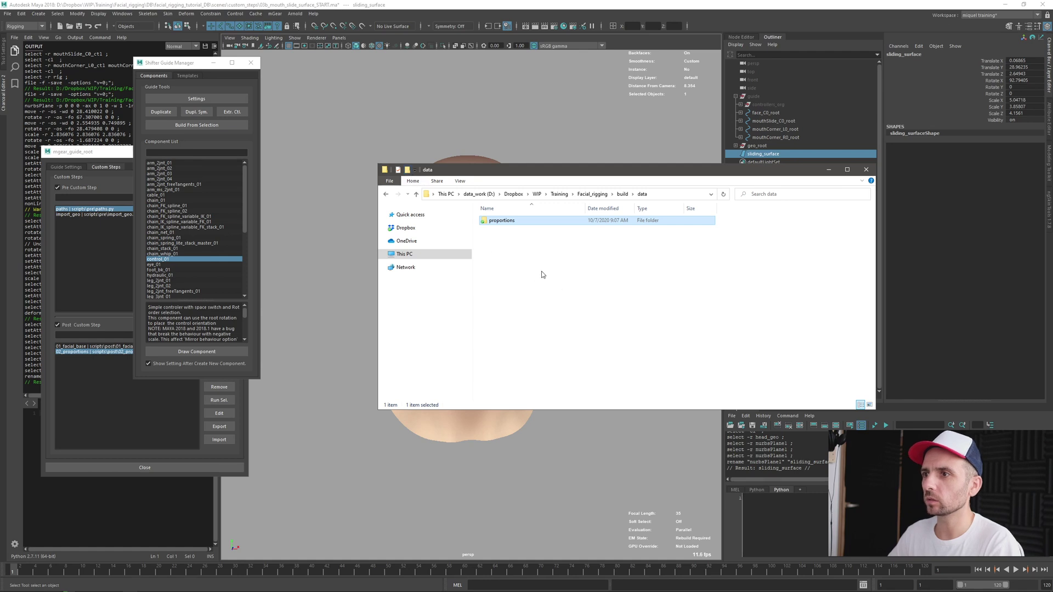
text(mouth_)
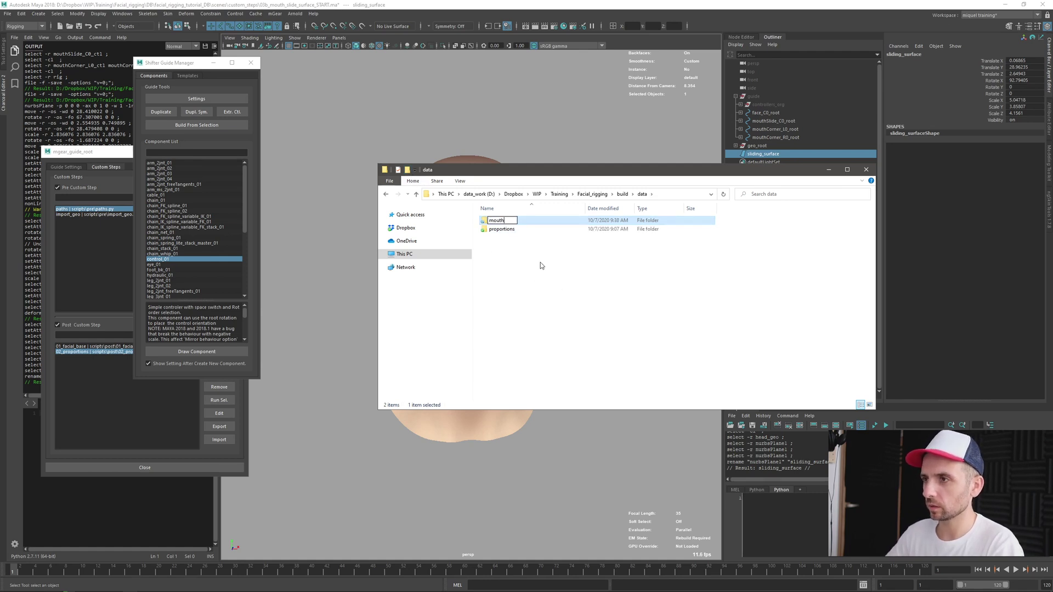
text(slidin)
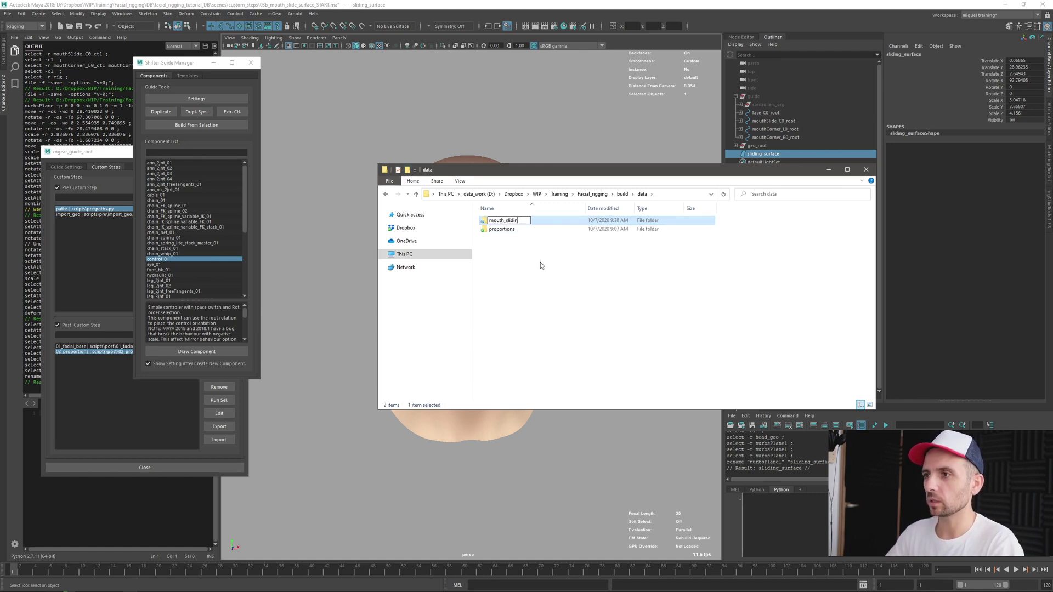
text(g)
key(Return)
key(Return)
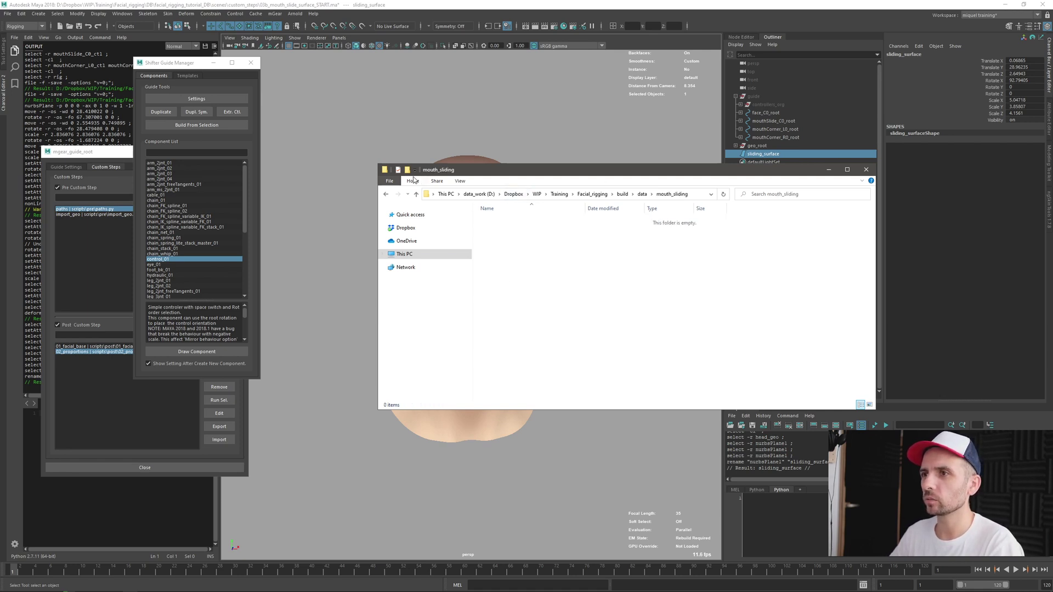
- Open build\assets, copy its path, and reselect sliding_surface in Maya
drag(493, 171, 388, 185)
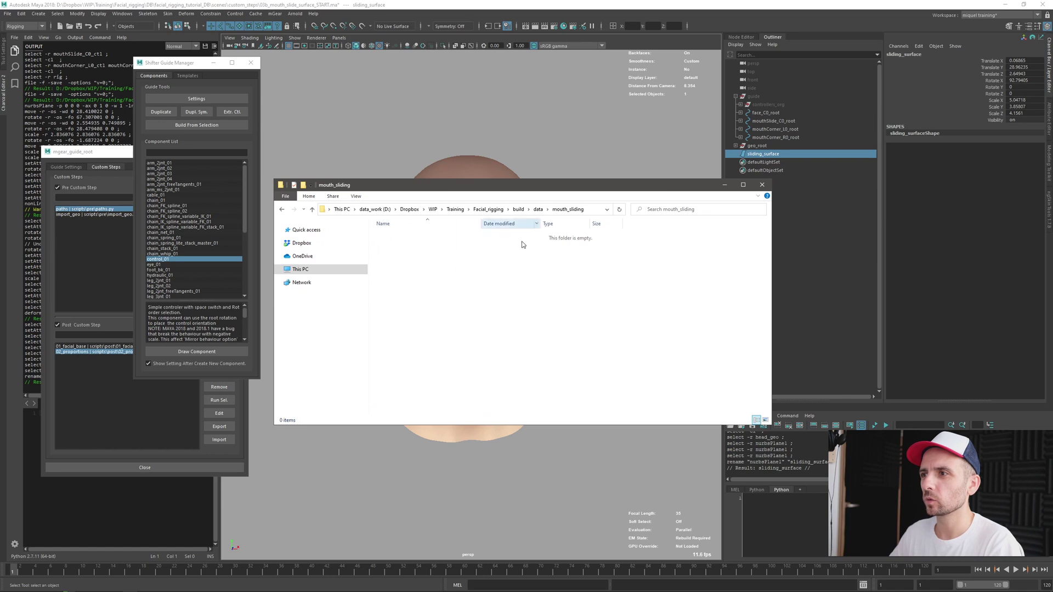
click(517, 209)
double_click(391, 235)
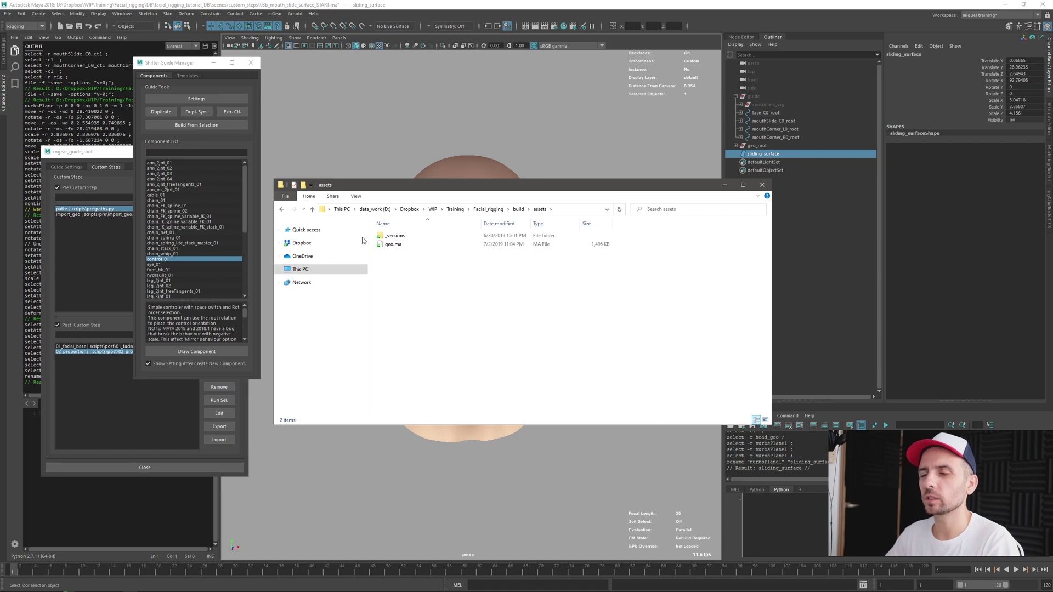
click(759, 146)
click(763, 154)
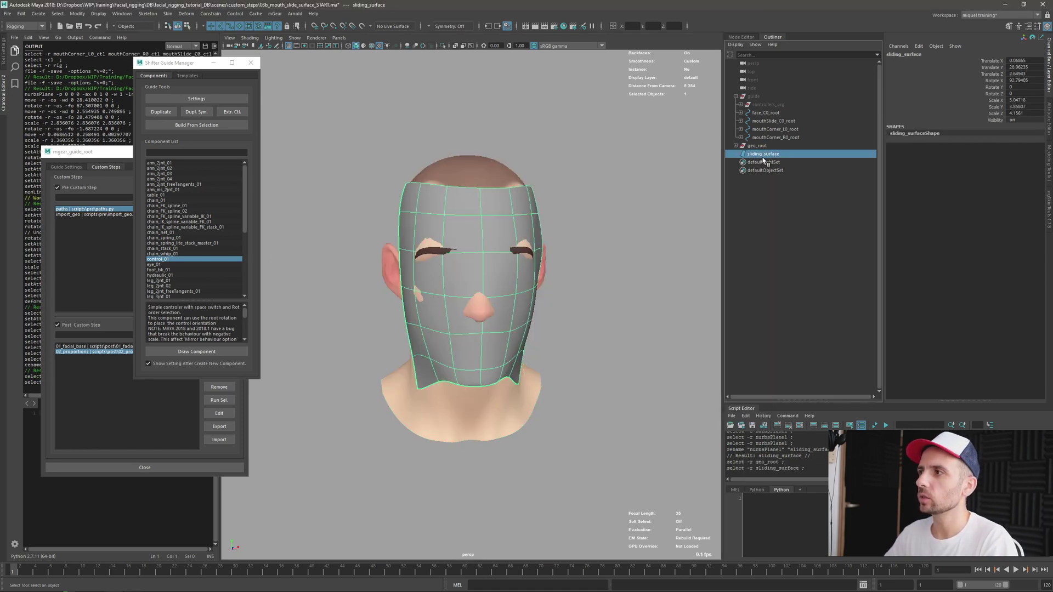
key(alt+Tab)
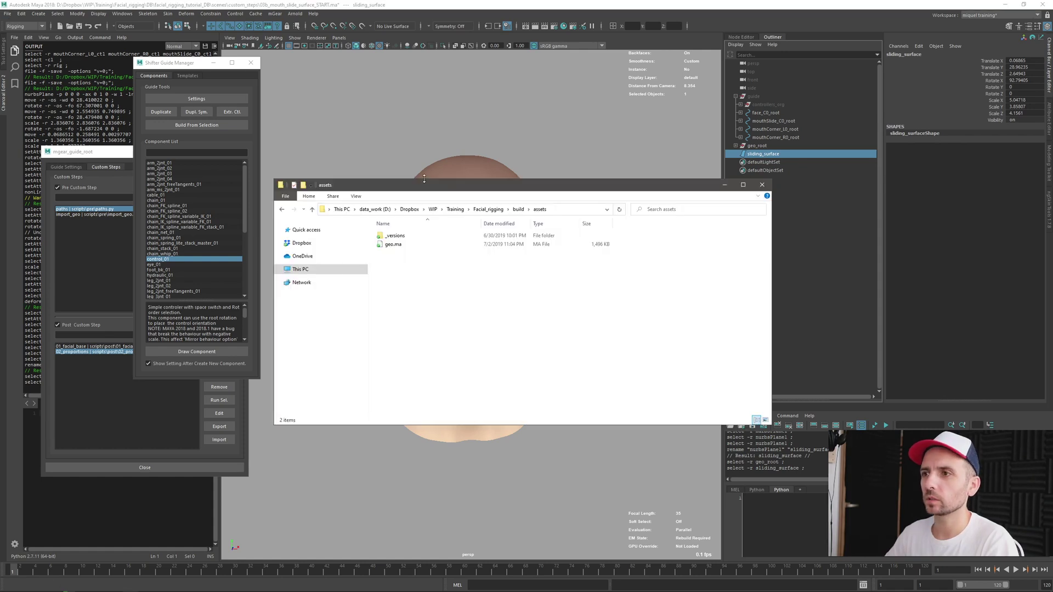
click(543, 209)
key(alt+Tab)
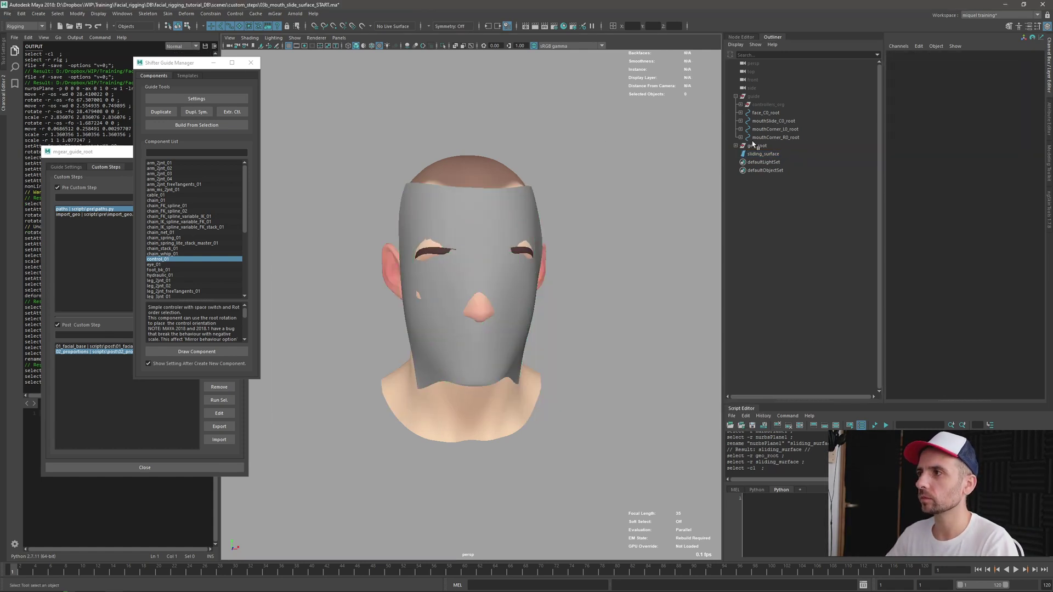
click(759, 145)
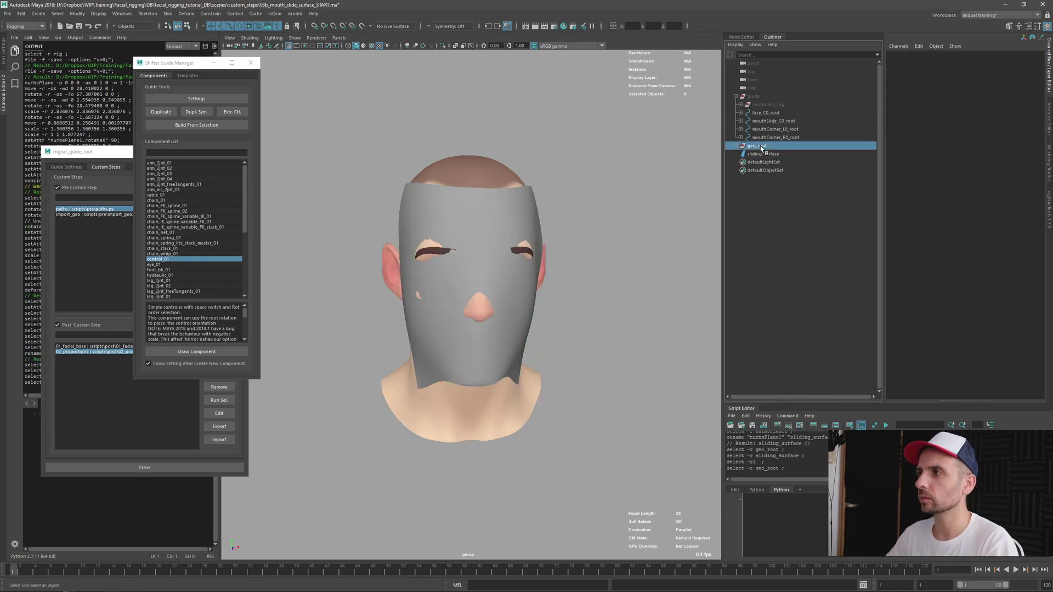
- Export the selected sliding_surface to build\assets as Maya ASCII file surface.ma
click(7, 14)
click(33, 128)
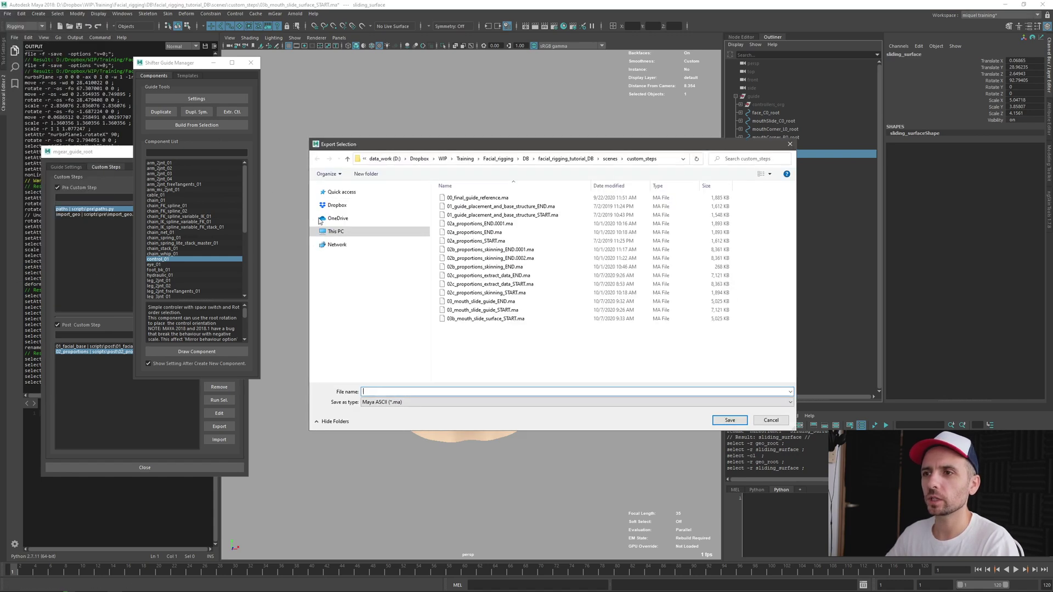
text(D:\Dropbox\WIP\Training\Facial_rigging\build\assets)
key(Return)
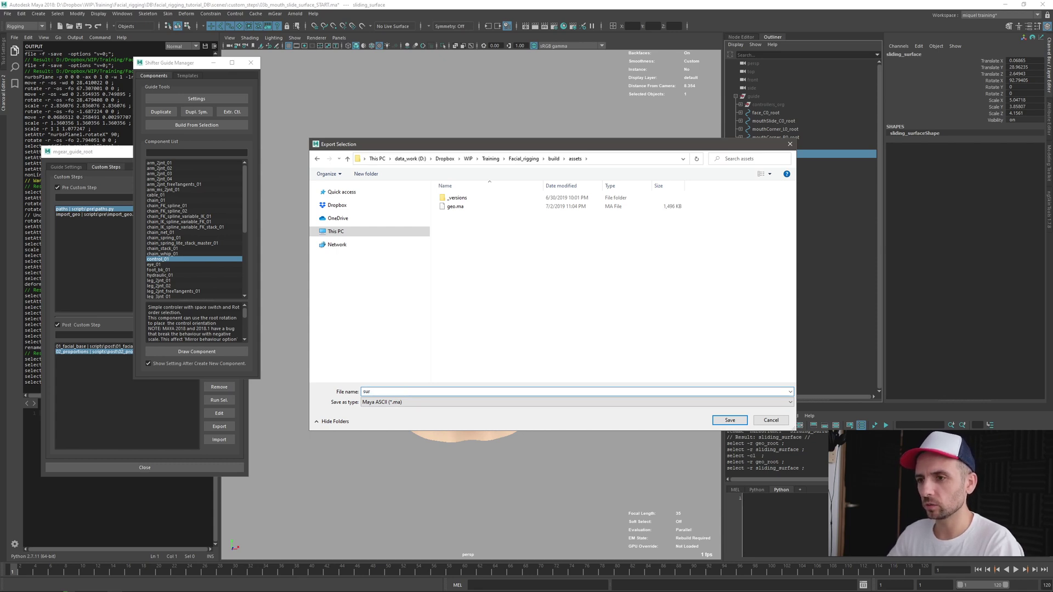
click(731, 422)
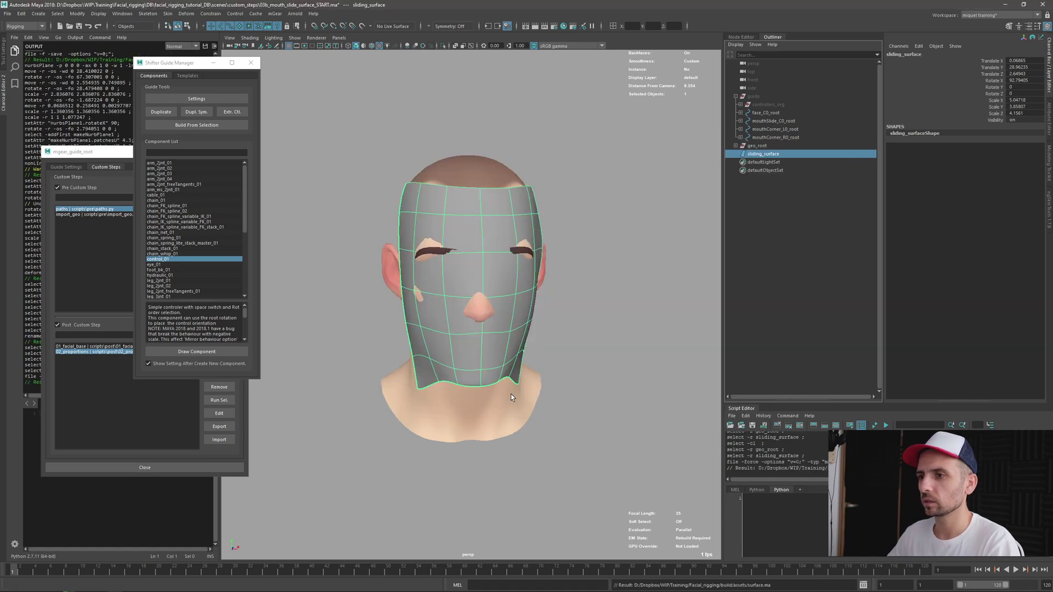
- Finish saving surface.ma, then switch the head to wireframe display
click(511, 394)
alt+drag(317, 391, 389, 389)
click(389, 389)
key(4)
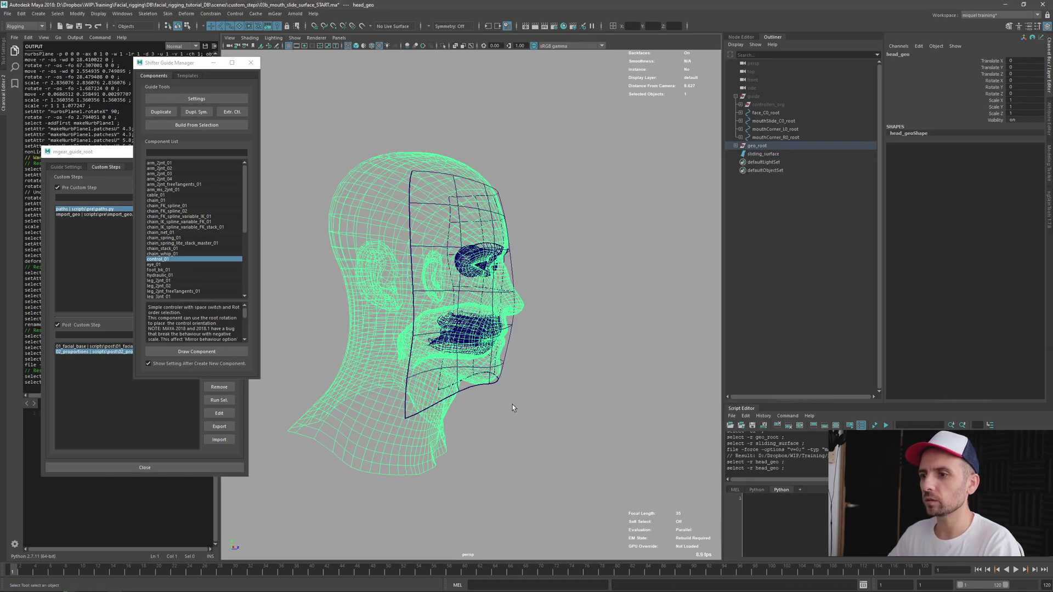
alt+drag(512, 405, 406, 230)
click(395, 249)
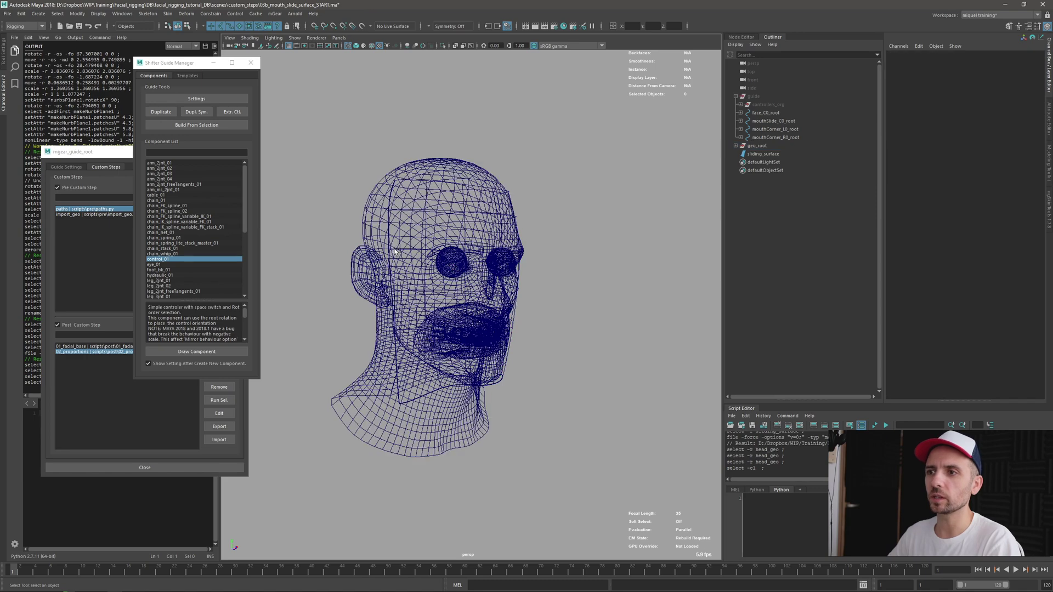
- Inspect the head mesh from front and side views, then clear the selection
click(401, 380)
click(400, 372)
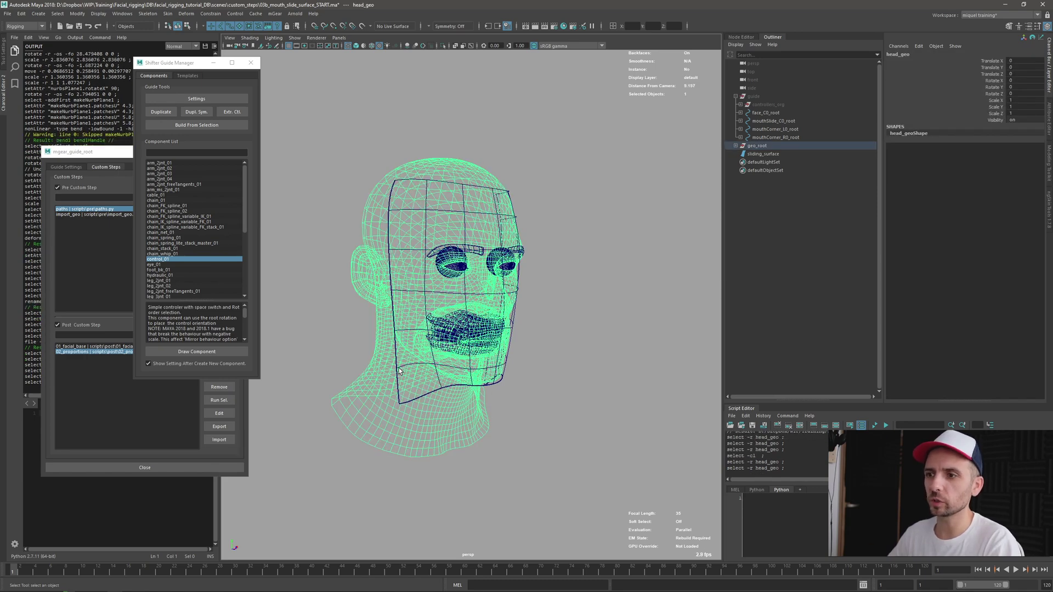
alt+drag(401, 372, 494, 390)
click(503, 387)
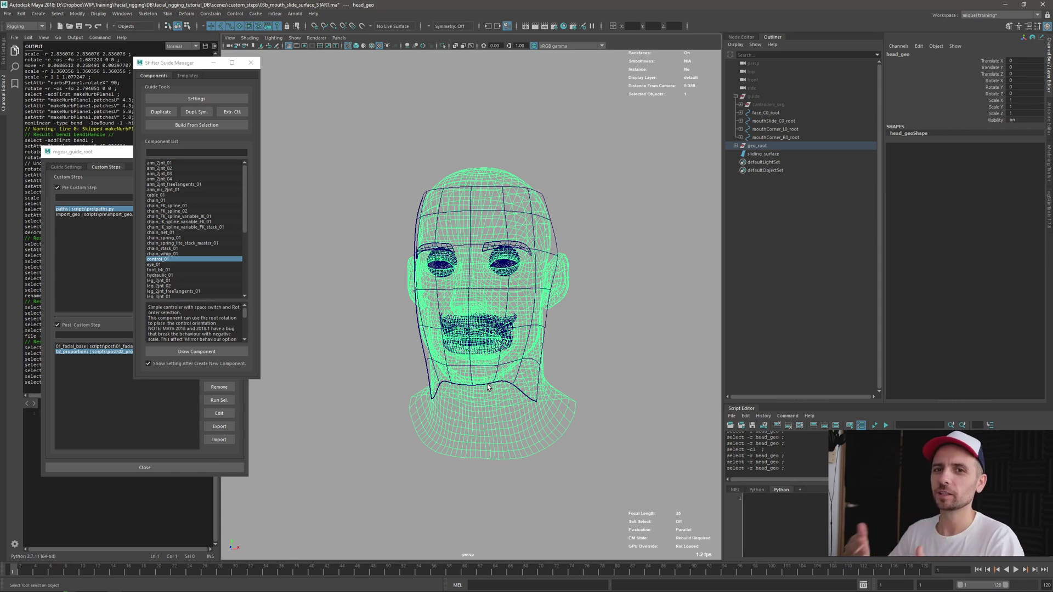
alt+drag(446, 266, 452, 271)
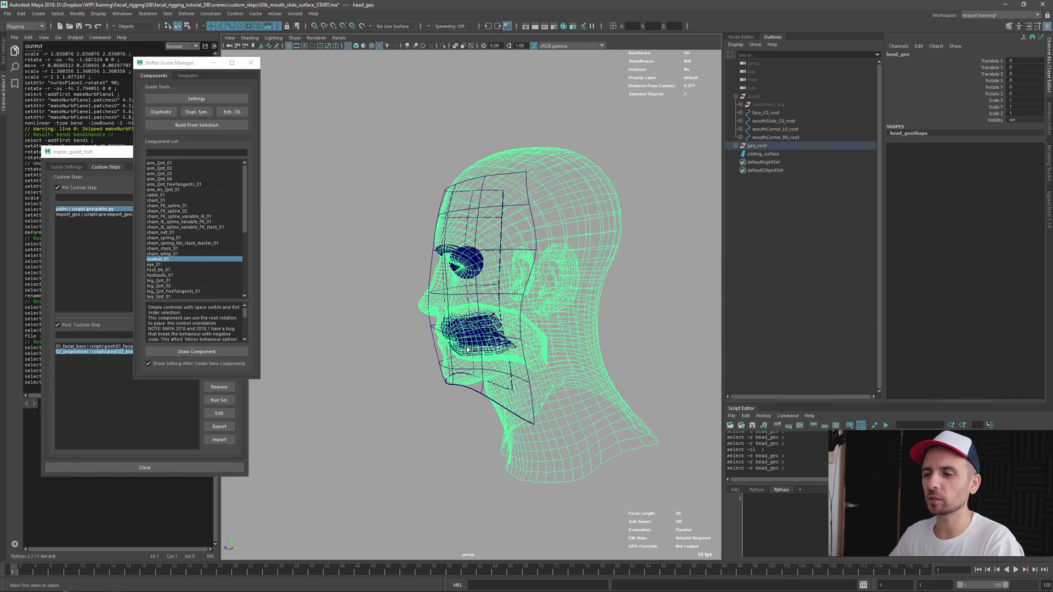
alt+drag(468, 350, 558, 347)
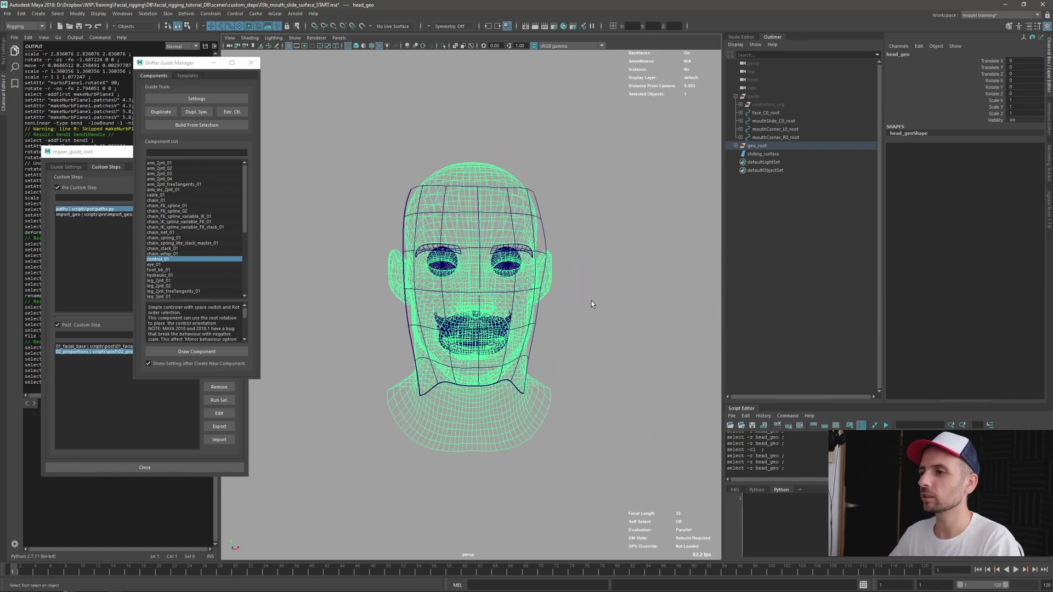
click(545, 328)
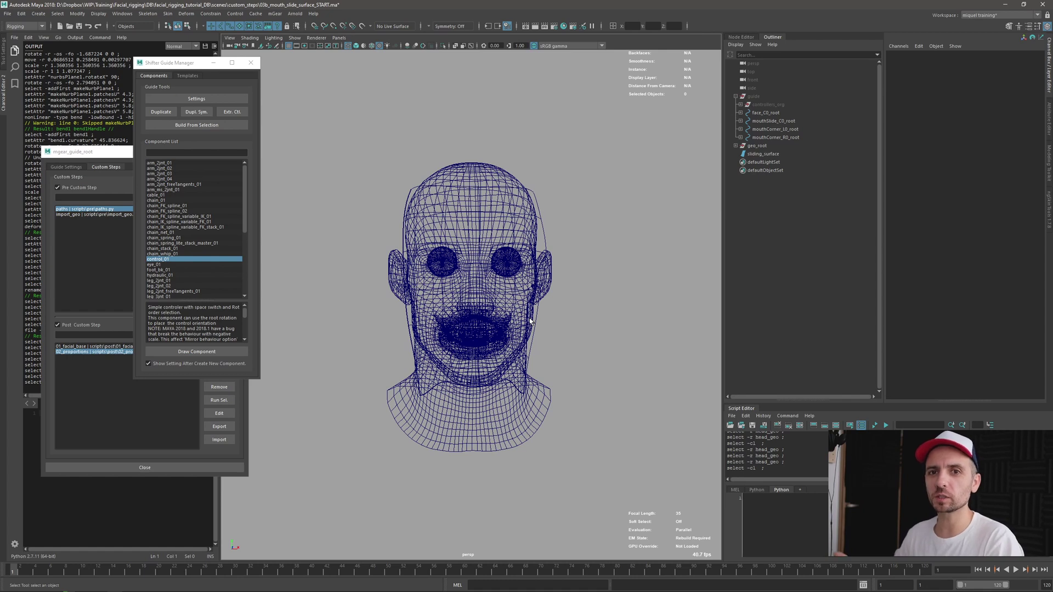